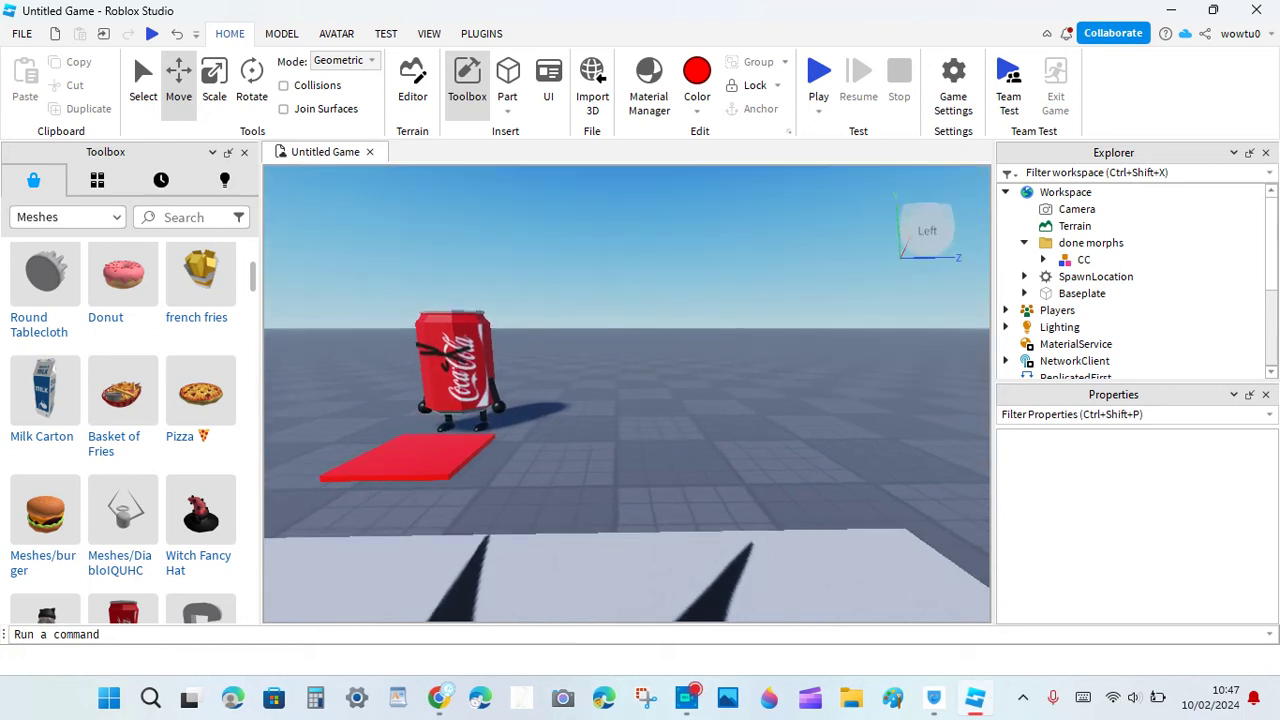
Step: Insert the Meshes/burger mesh from the toolbox onto the baseplate near the Coca-Cola can character
right_click(747, 364)
key("Escape")
key("w")
mouse_move(627, 394)
right_mouse_down()
mouse_move(560, 372)
mouse_move(630, 388)
right_mouse_up()
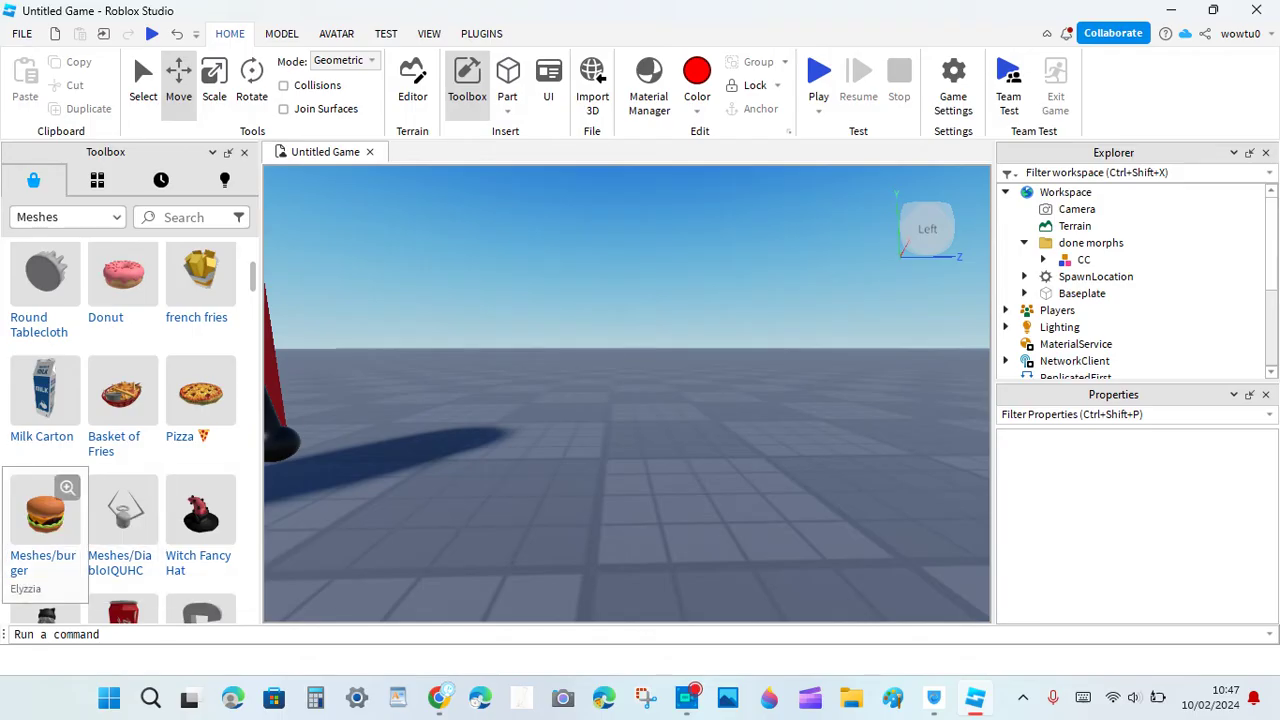
left_click(45, 512)
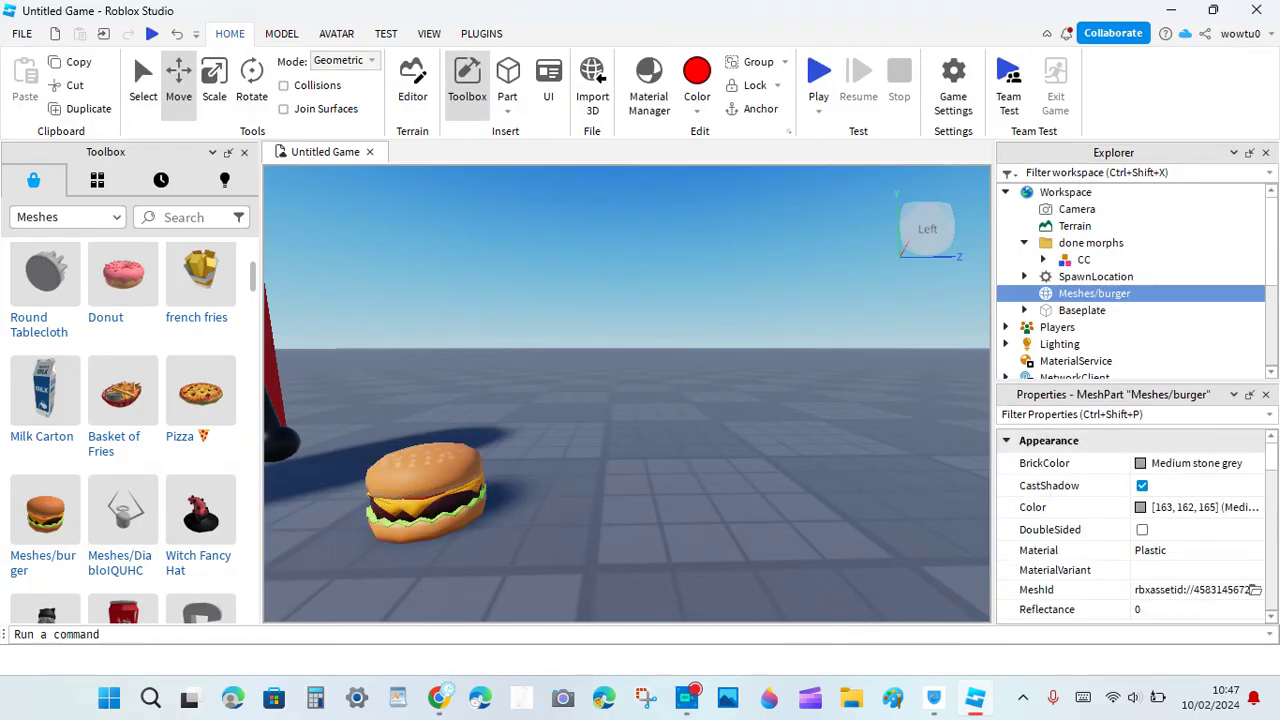
scroll(610, 398, "down", 3)
scroll(610, 398, "up", 2)
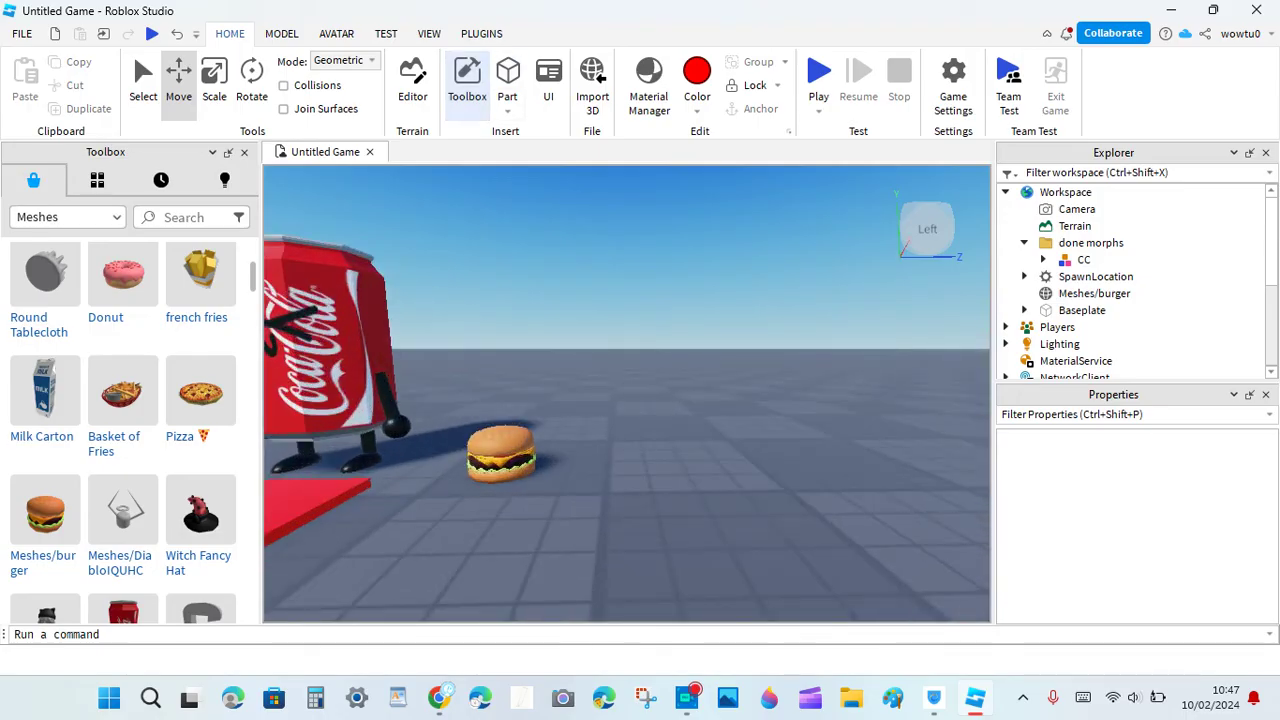
Step: Insert a block part and place it on the baseplate beside the burger
left_click(508, 80)
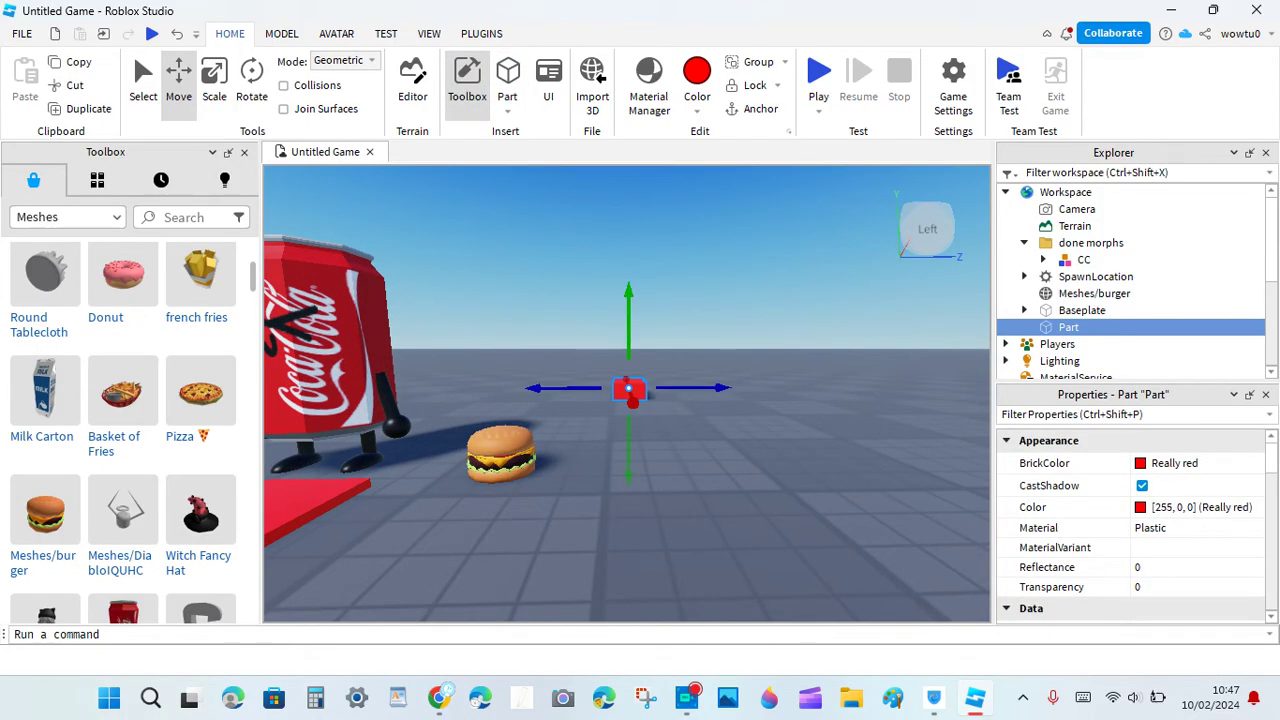
left_click_drag(631, 393, 633, 456)
left_click(715, 500)
left_click(633, 456)
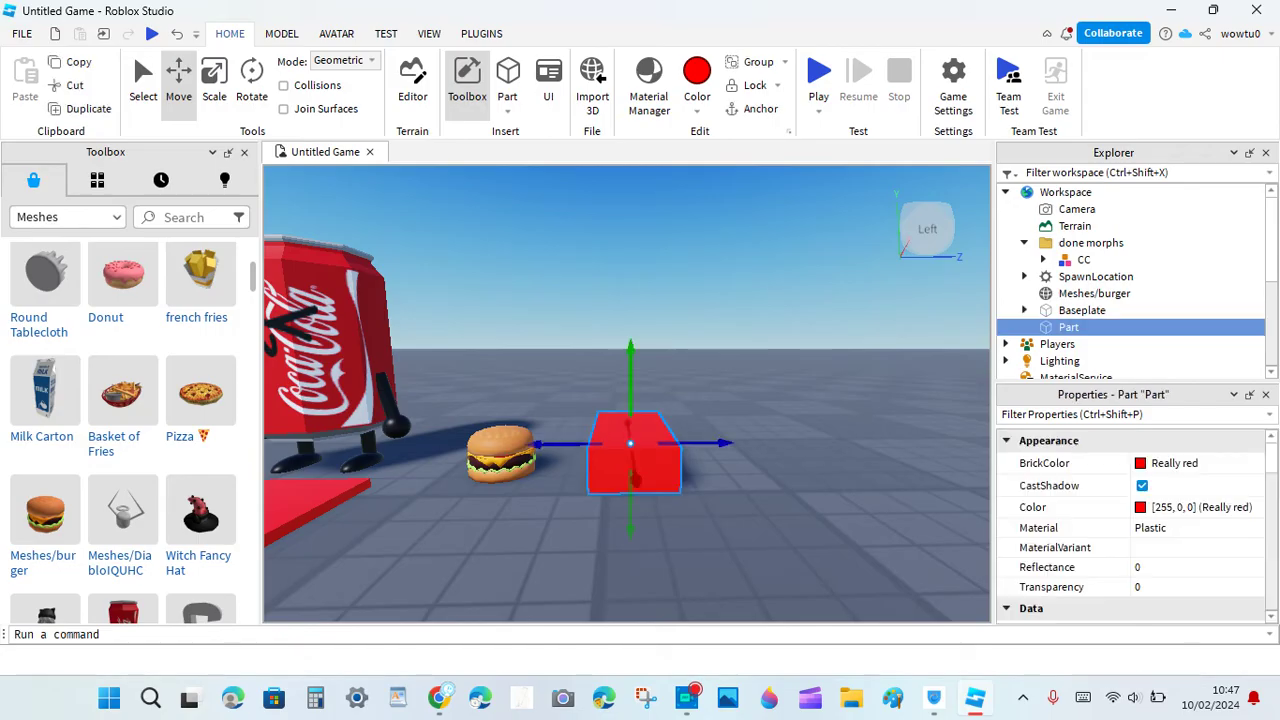
Step: Adjust the red part's height with the Scale tool until the block is roughly cube-shaped
left_click(214, 80)
left_click_drag(630, 397, 630, 306)
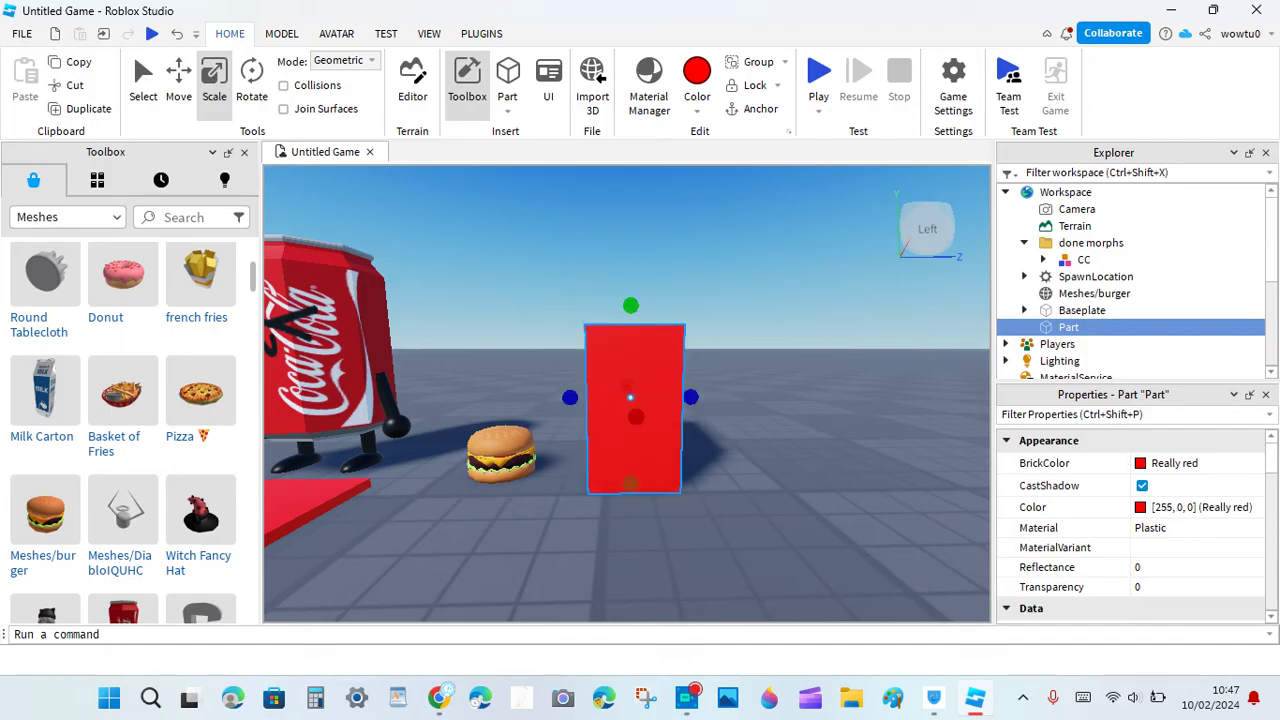
left_click(536, 250)
left_click(282, 34)
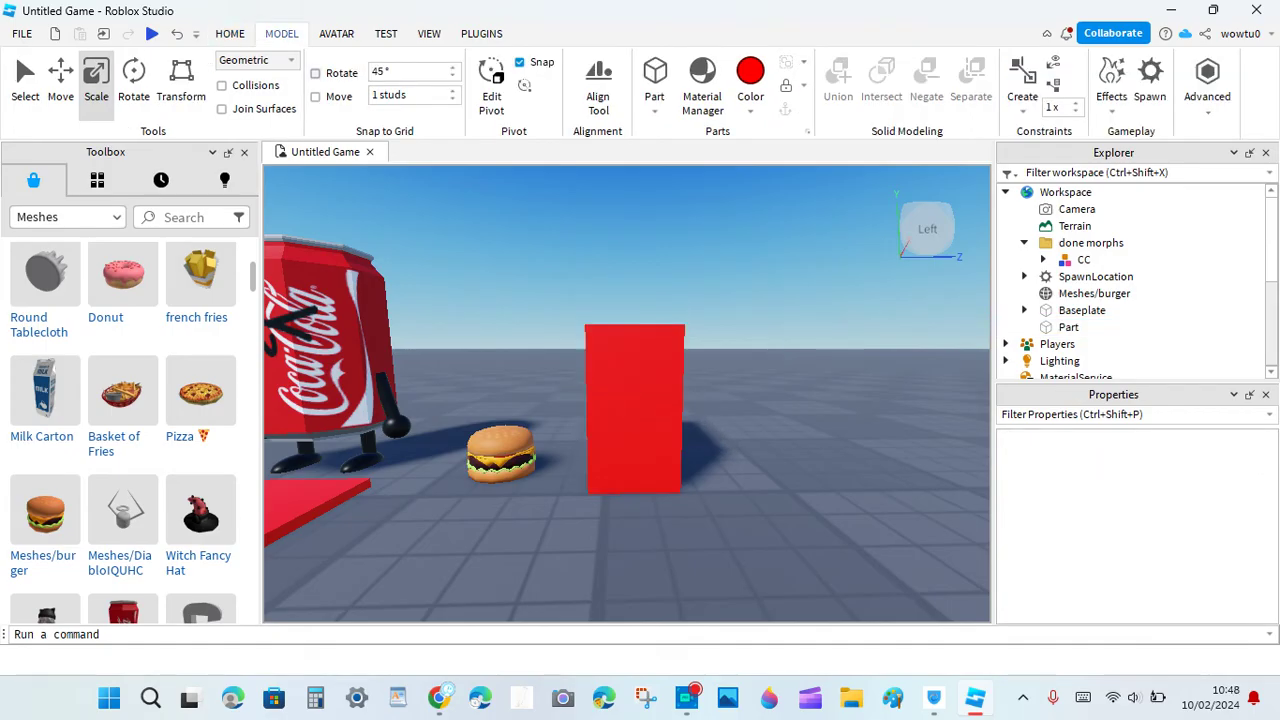
left_click(629, 397)
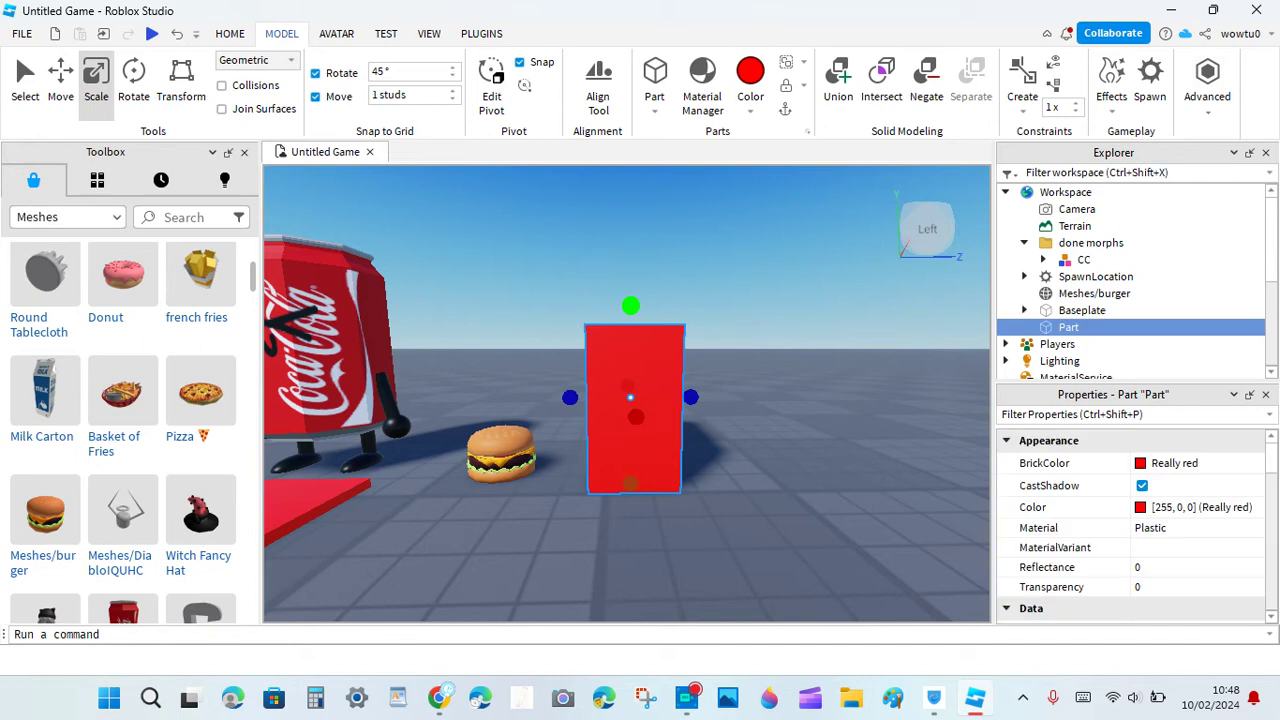
left_click_drag(631, 309, 701, 440)
left_click(632, 396)
left_click(133, 80)
key("ctrl+z")
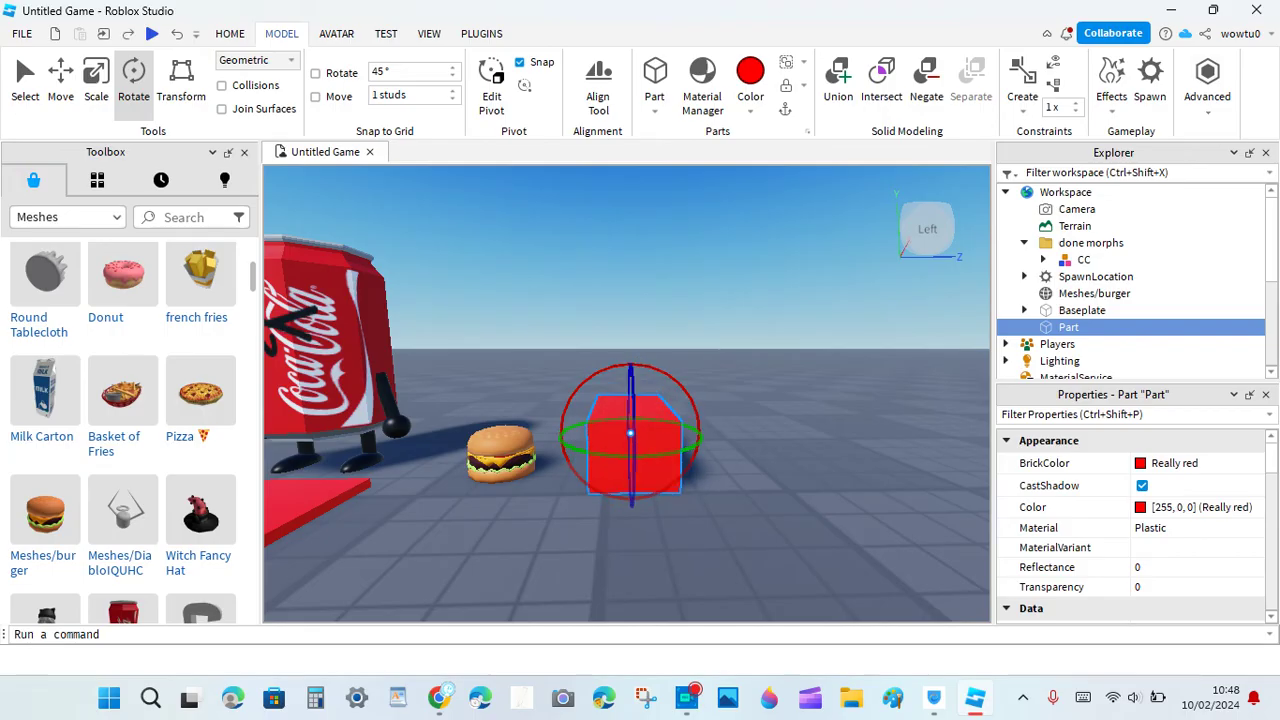
Step: Move the red part and the burger closer to the camera so they stand side by side with a gap between them
left_click(230, 34)
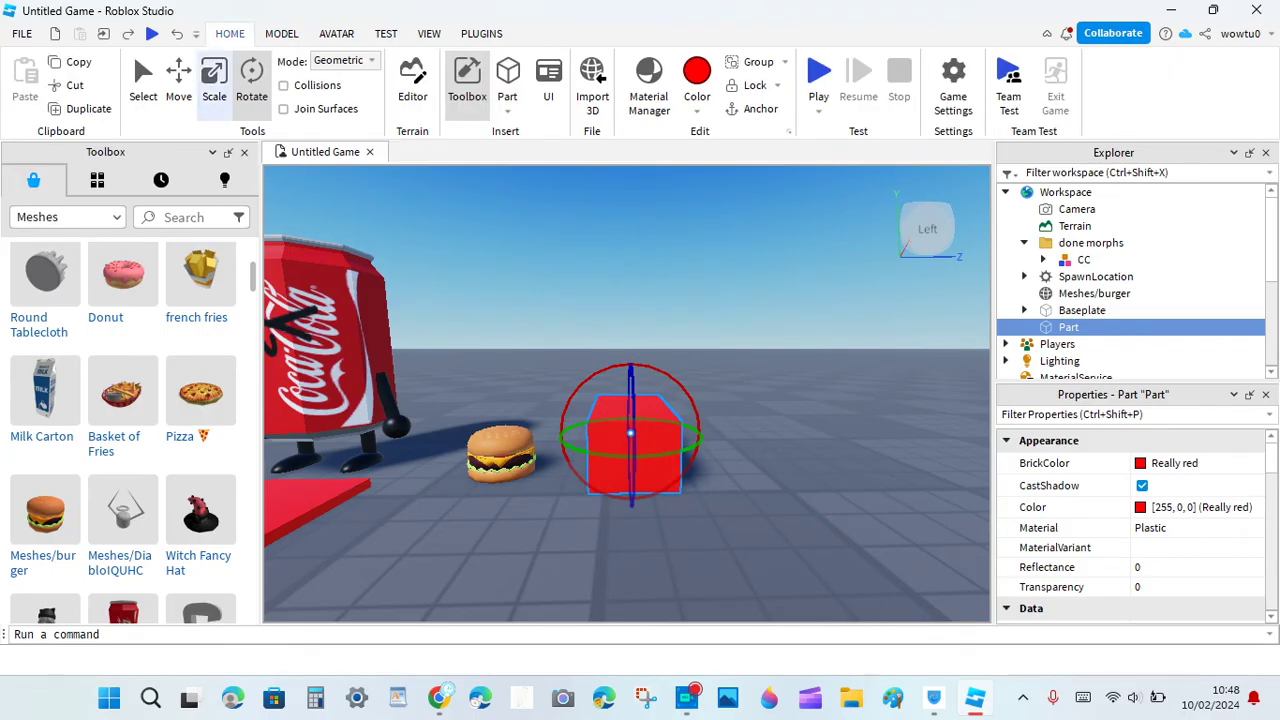
left_click(214, 80)
left_click(179, 80)
left_click_drag(630, 434, 620, 458)
left_click_drag(620, 367, 620, 394)
left_click(720, 430)
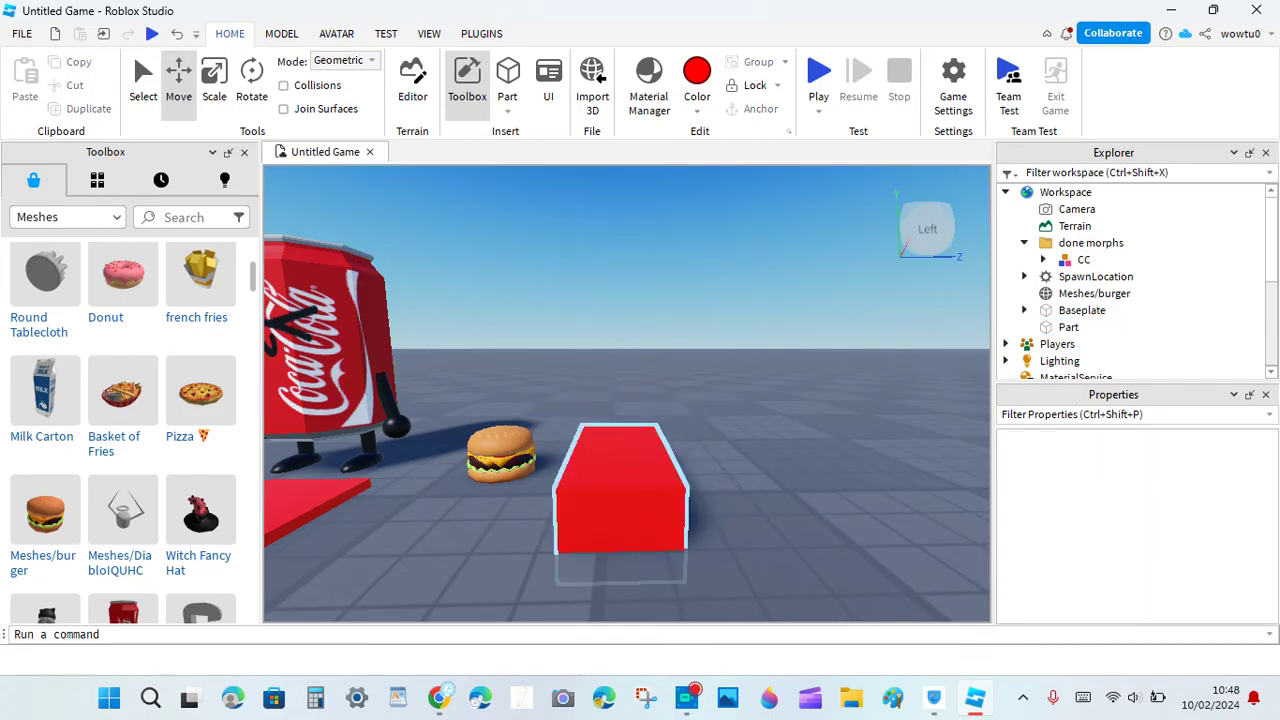
left_click_drag(620, 482, 632, 430)
left_click(740, 430)
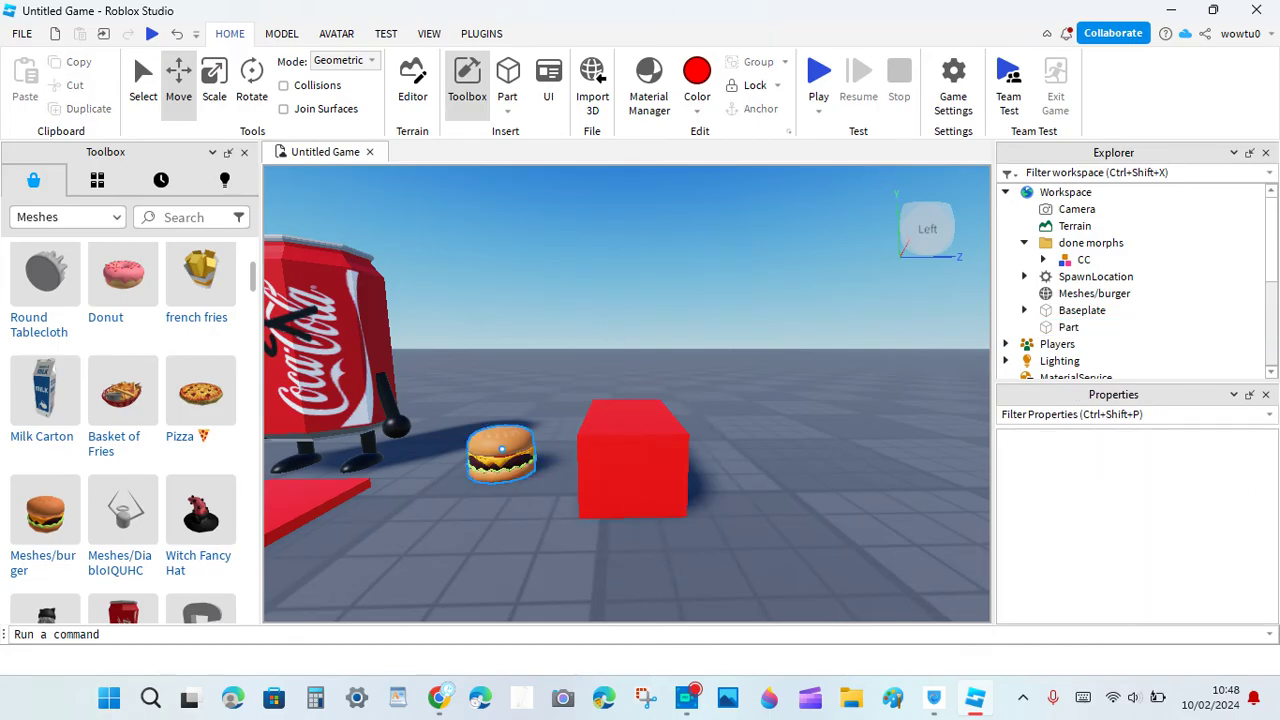
left_click_drag(500, 454, 495, 504)
left_click_drag(618, 443, 685, 449)
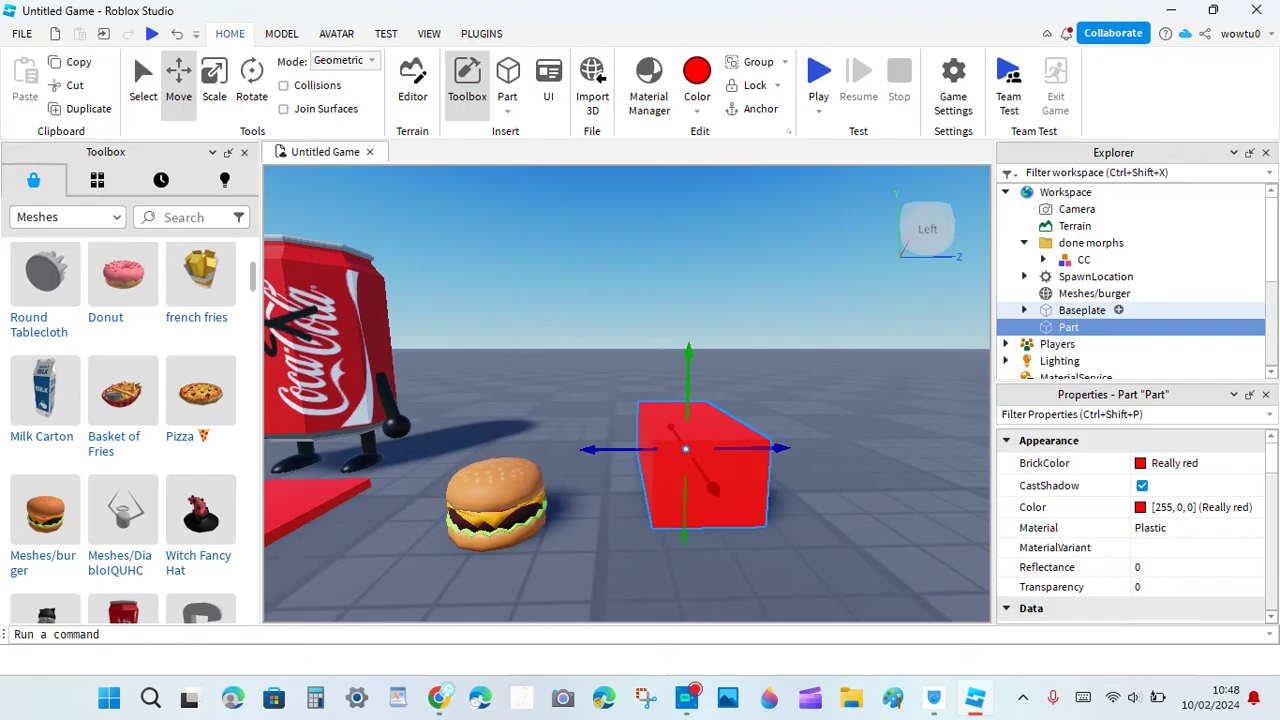
Step: Add a SpecialMesh object inside the red part and shift the part slightly forward on the baseplate
left_click(1091, 327)
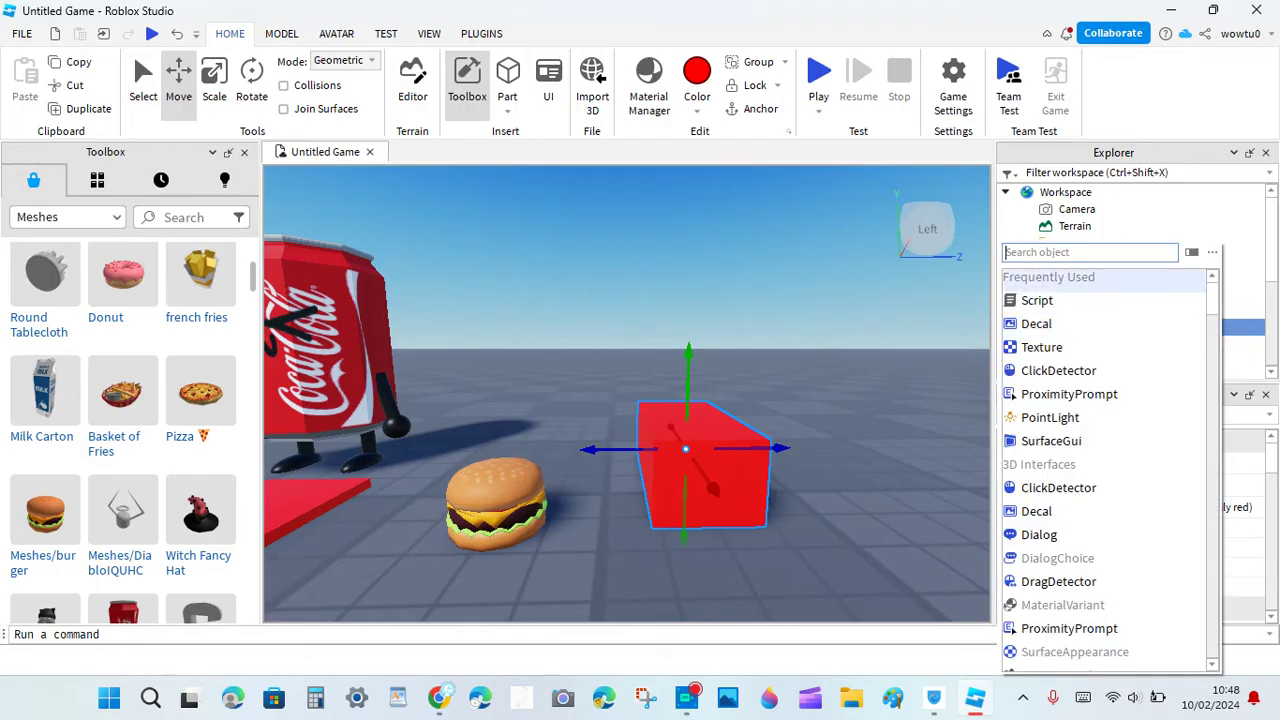
left_click(1080, 325)
left_click(1091, 327)
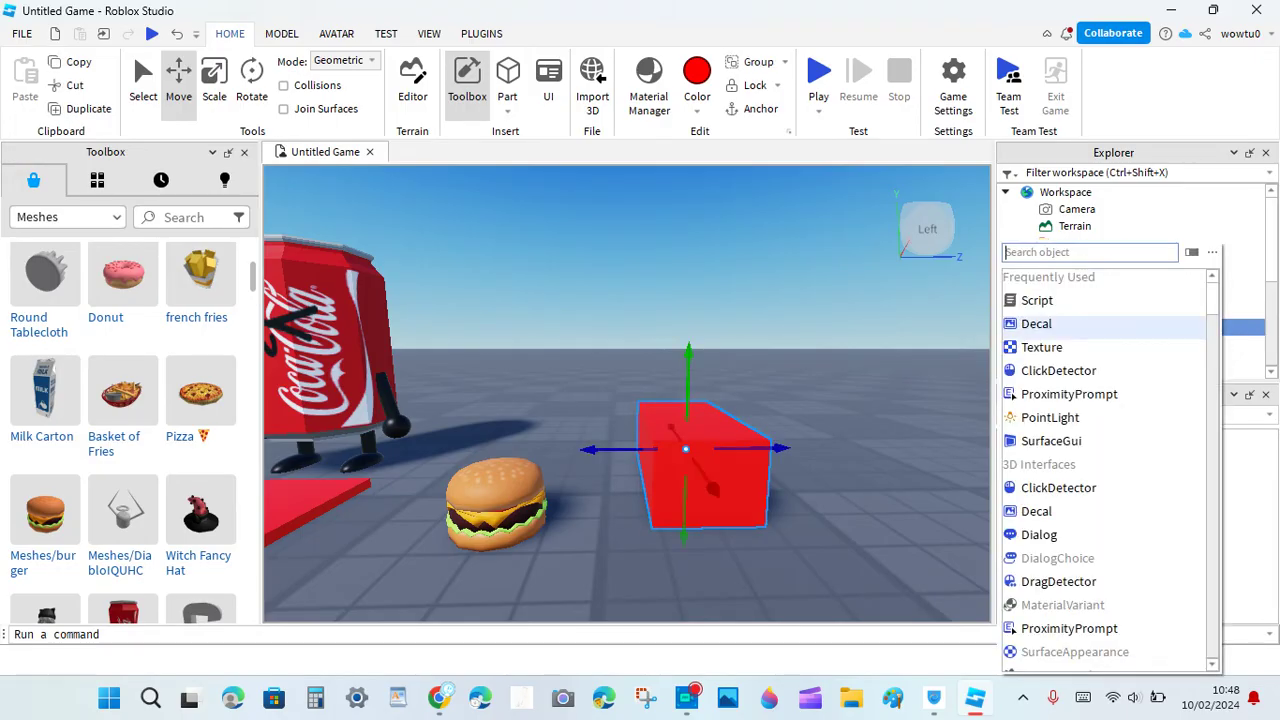
type("mesh")
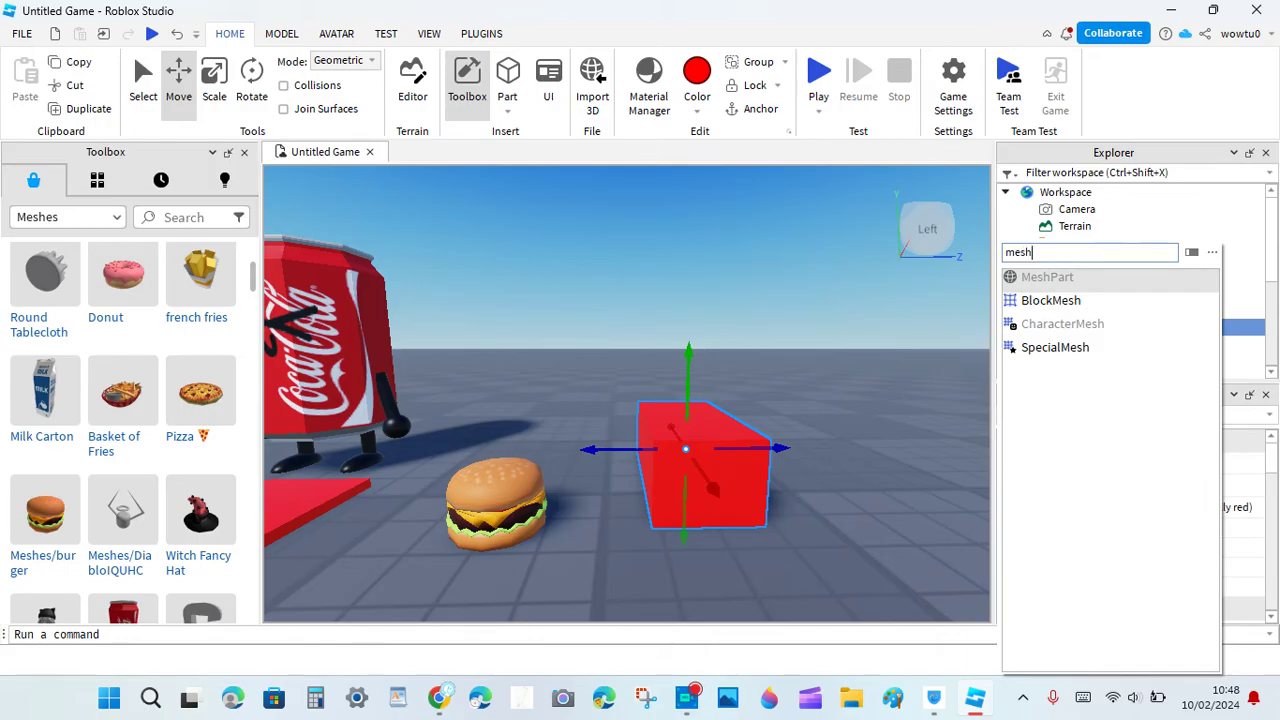
key("Down")
key("Down")
key("Down")
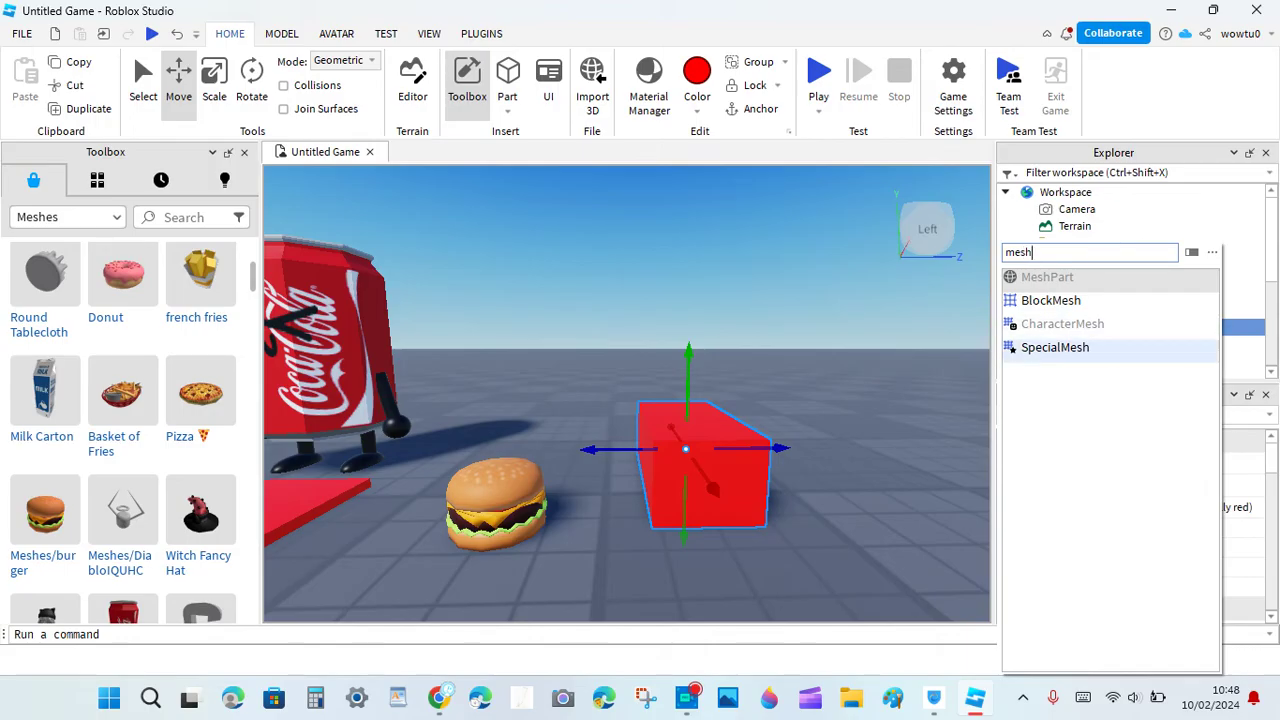
key("Return")
left_click_drag(686, 450, 692, 478)
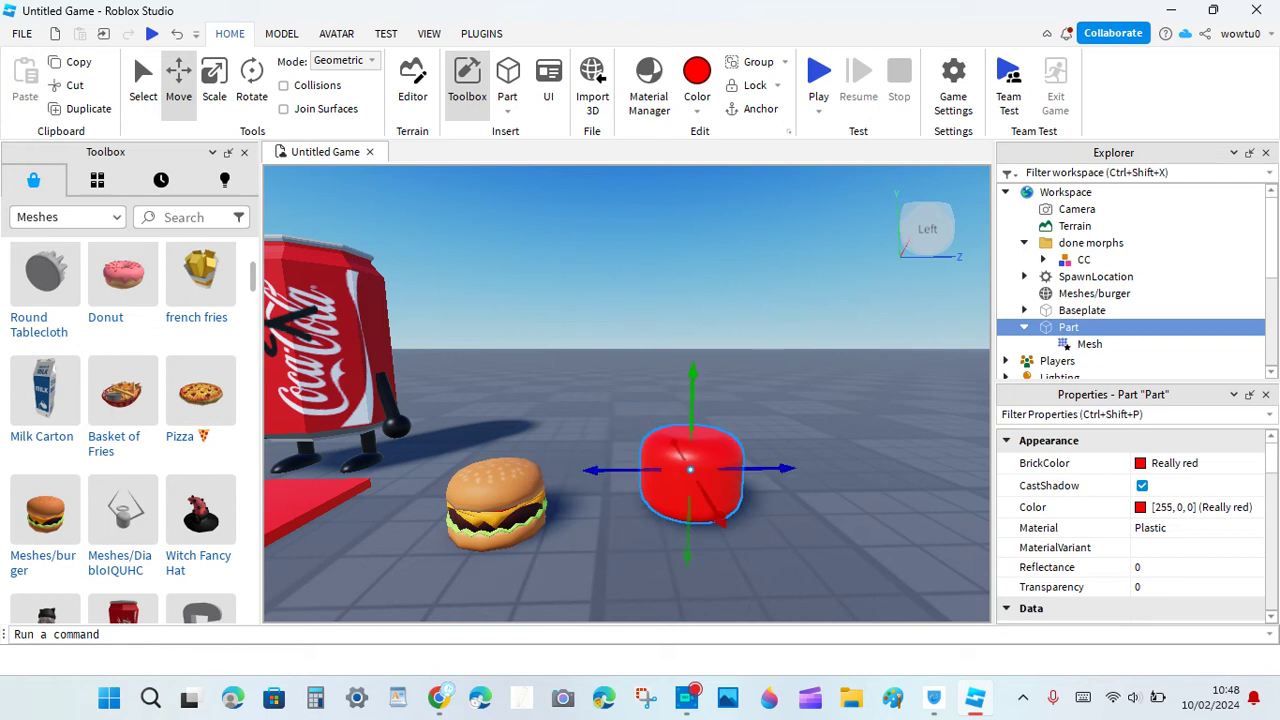
Step: Copy the MeshId value of the Meshes/burger object
left_click(1090, 344)
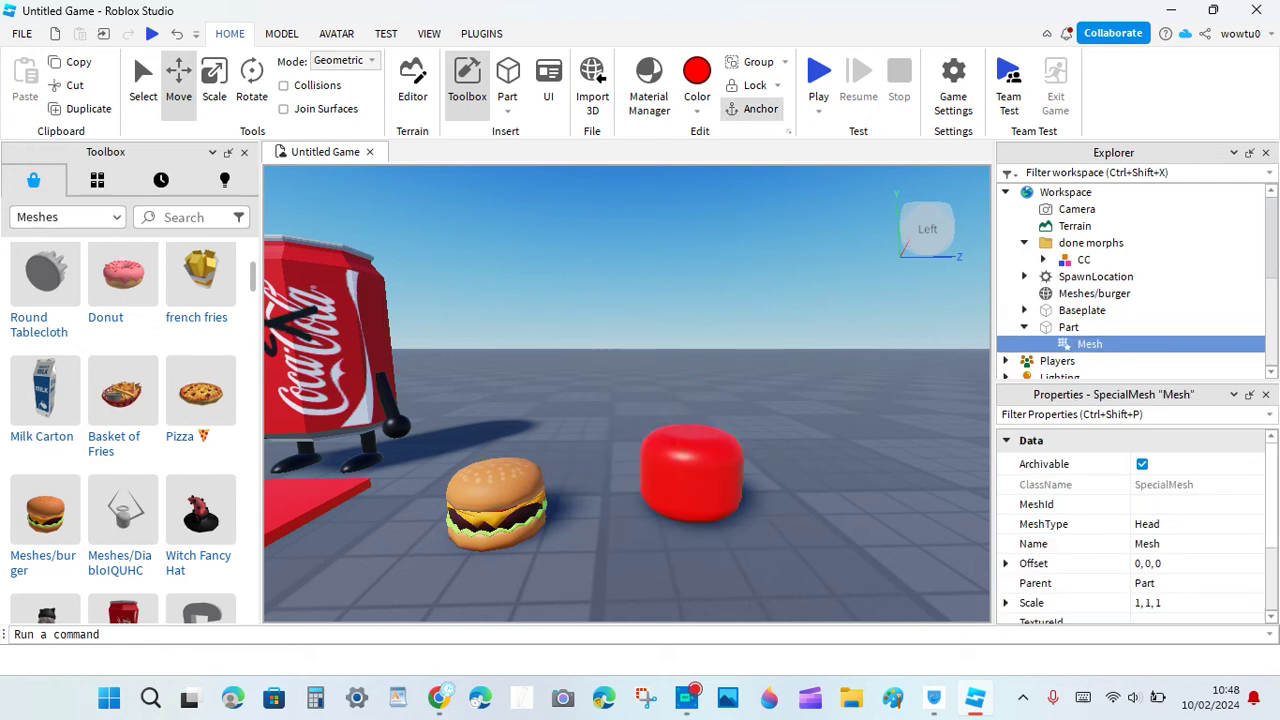
left_click_drag(1271, 238, 1271, 274)
left_click(1095, 208)
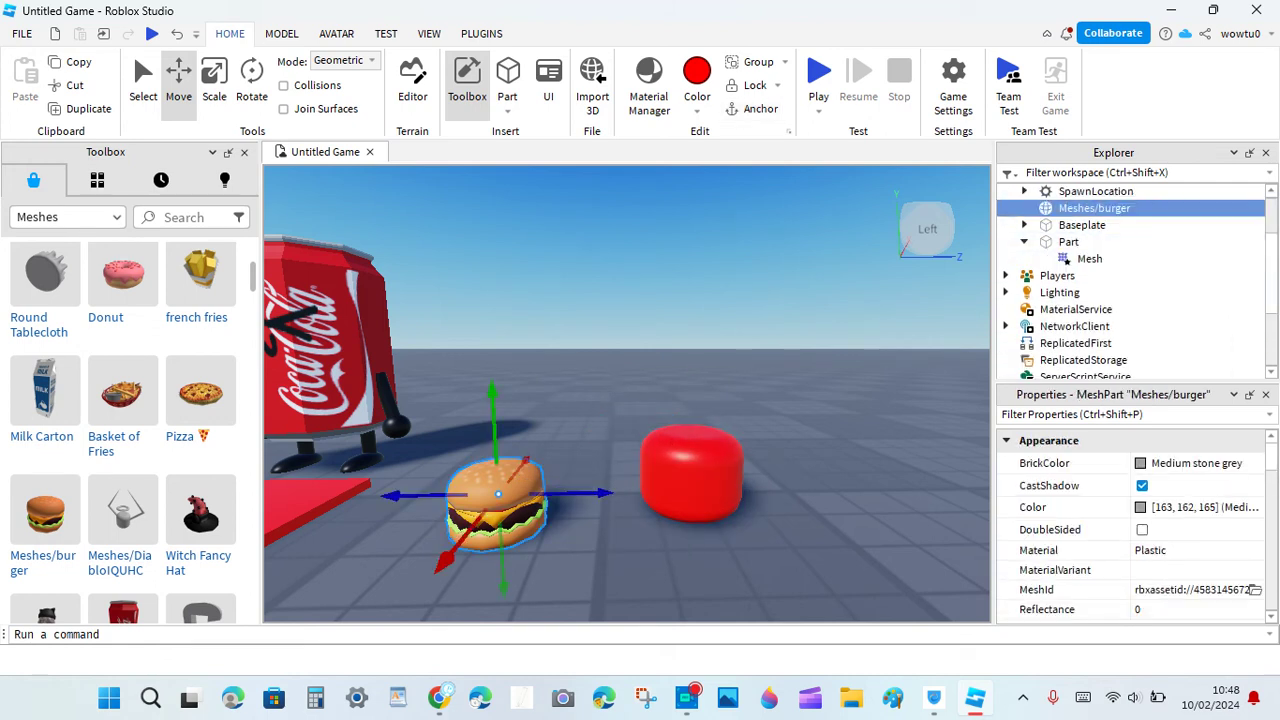
left_click(1185, 589)
key("ctrl+c")
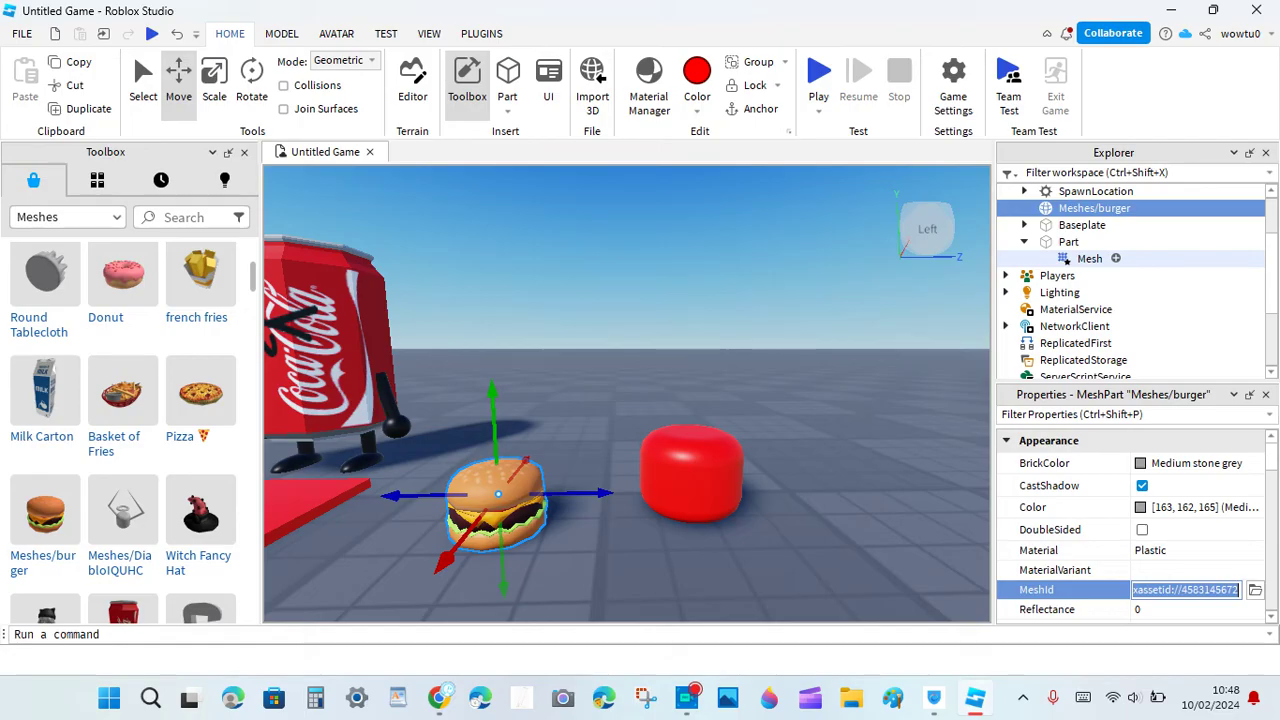
left_click(1090, 259)
left_click(1176, 505)
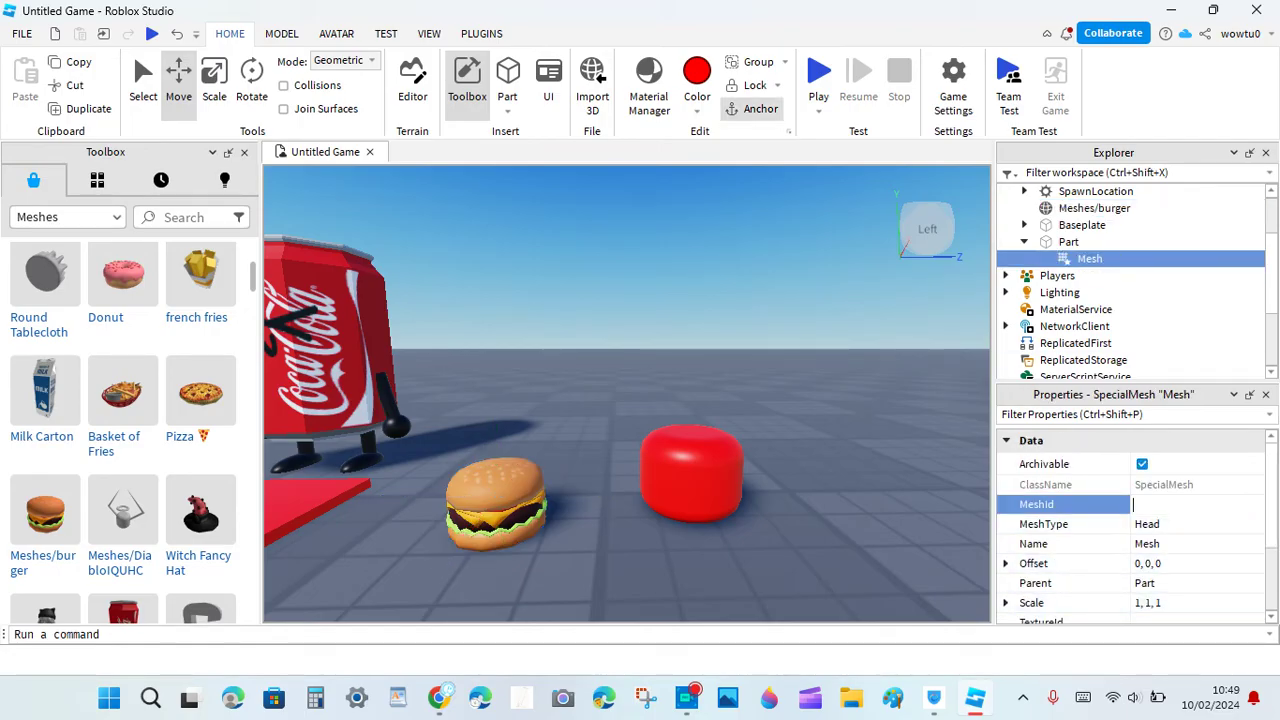
key("ctrl+v")
key("Return")
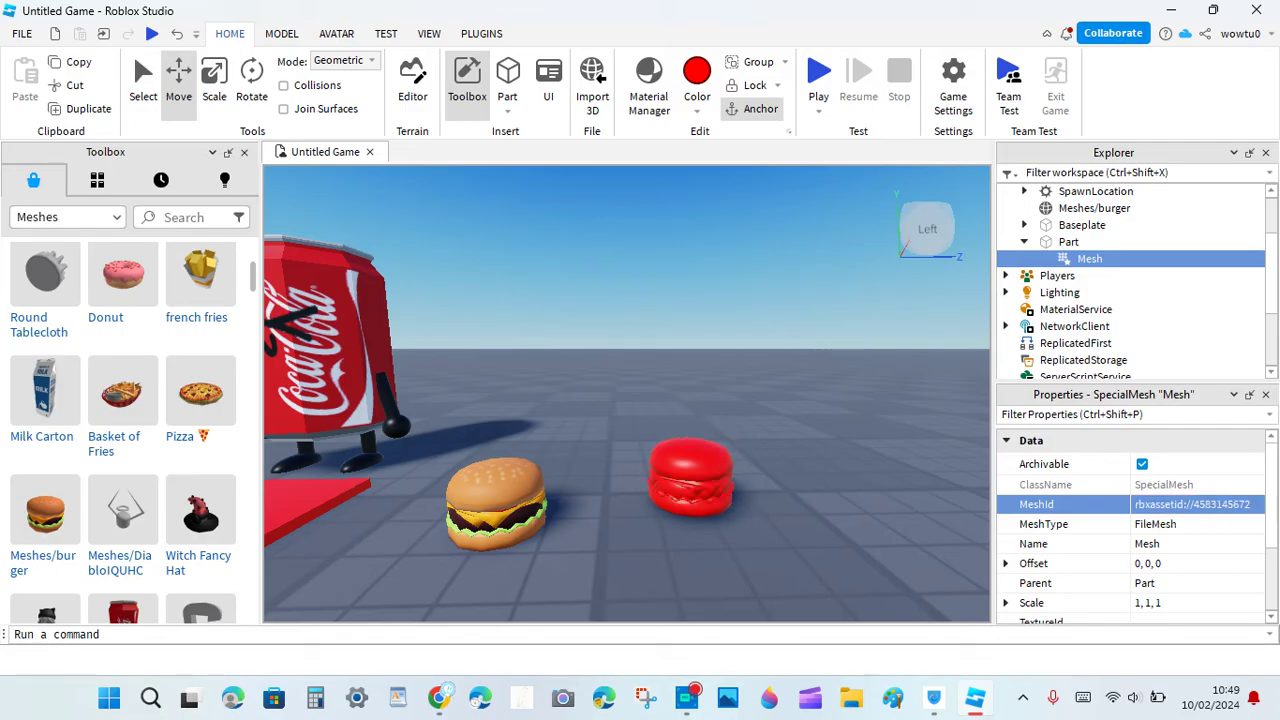
Step: Move the red burger part and the original textured burger closer together on the baseplate
left_click_drag(681, 479, 652, 491)
left_click(576, 530)
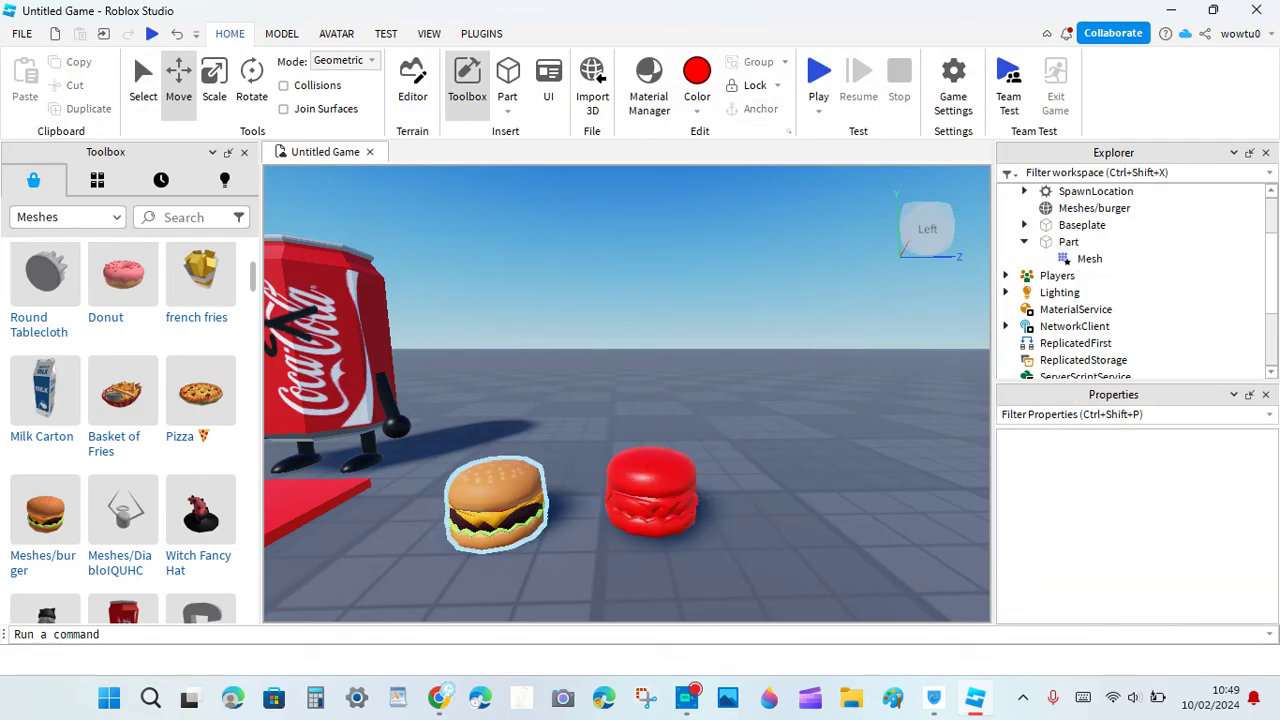
left_click_drag(500, 505, 532, 500)
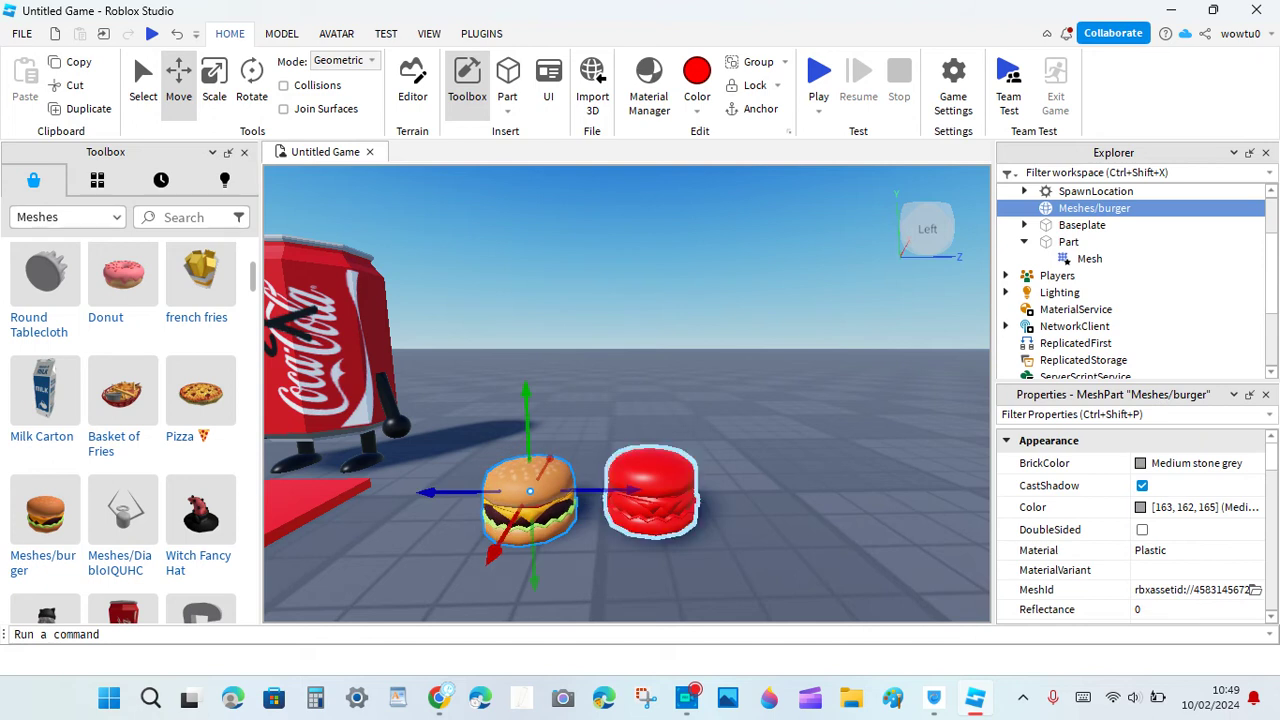
left_click(651, 490)
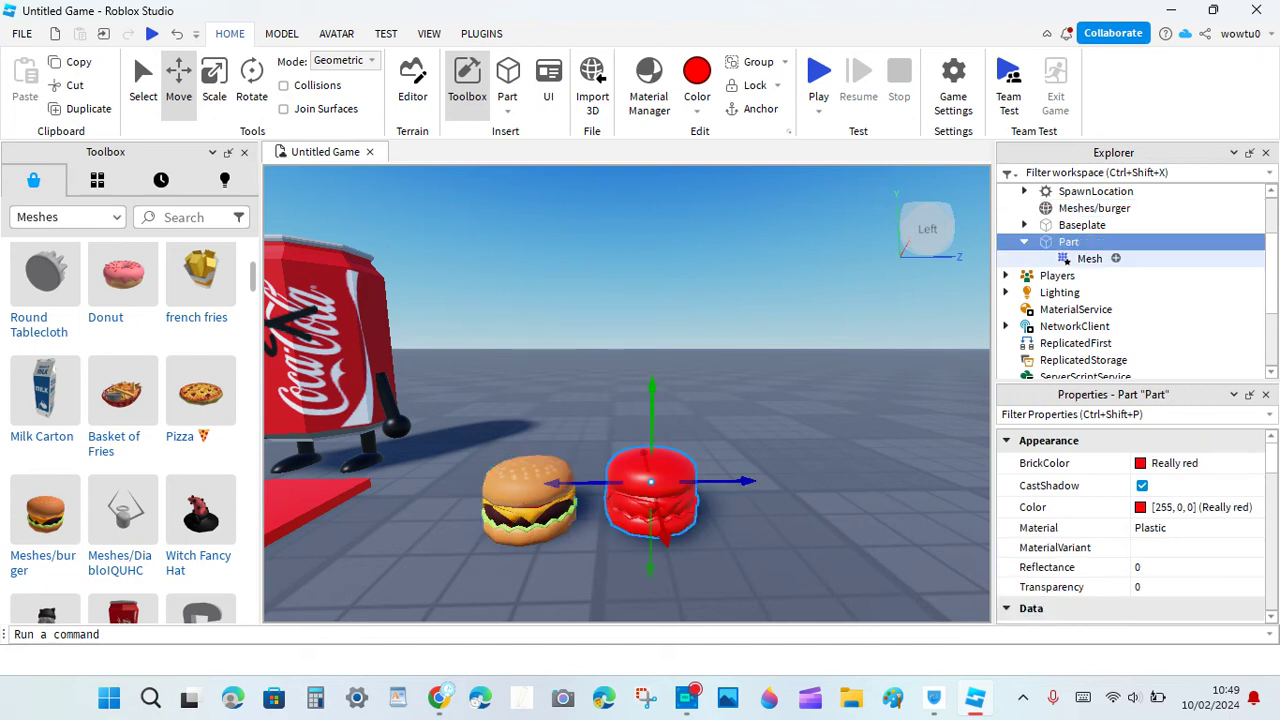
left_click(1094, 208)
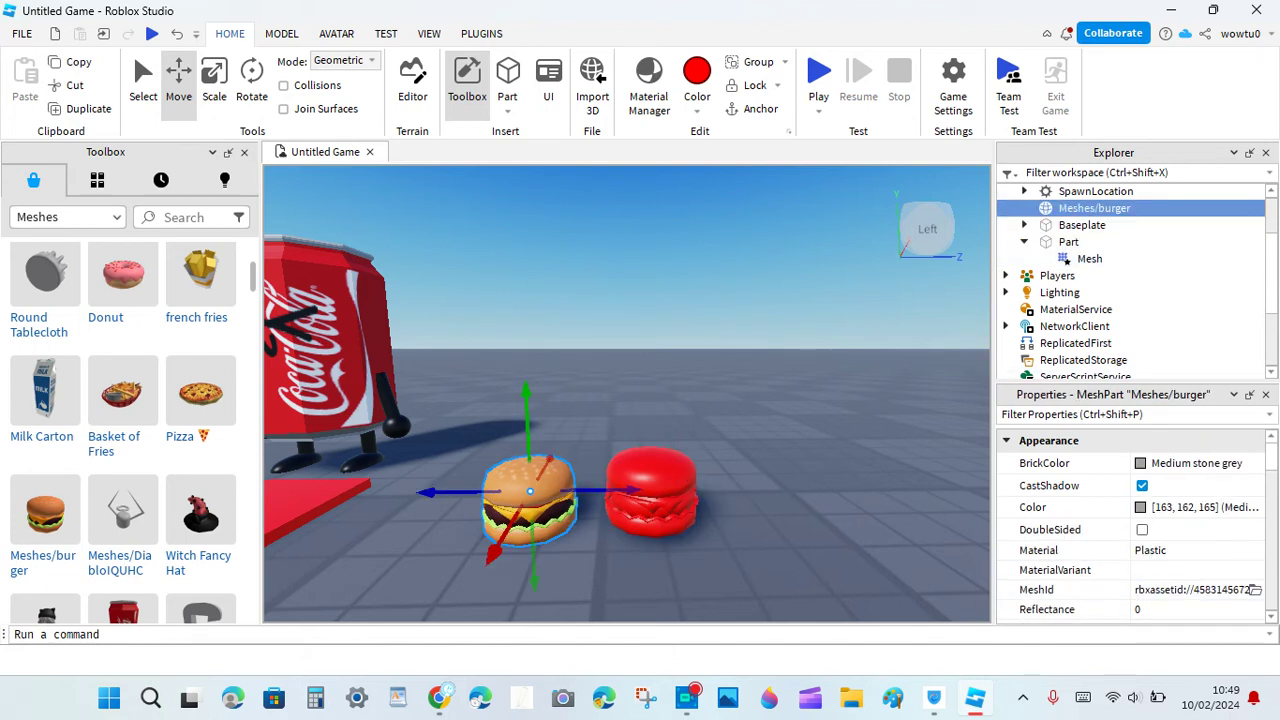
scroll(1180, 530, "down", 3)
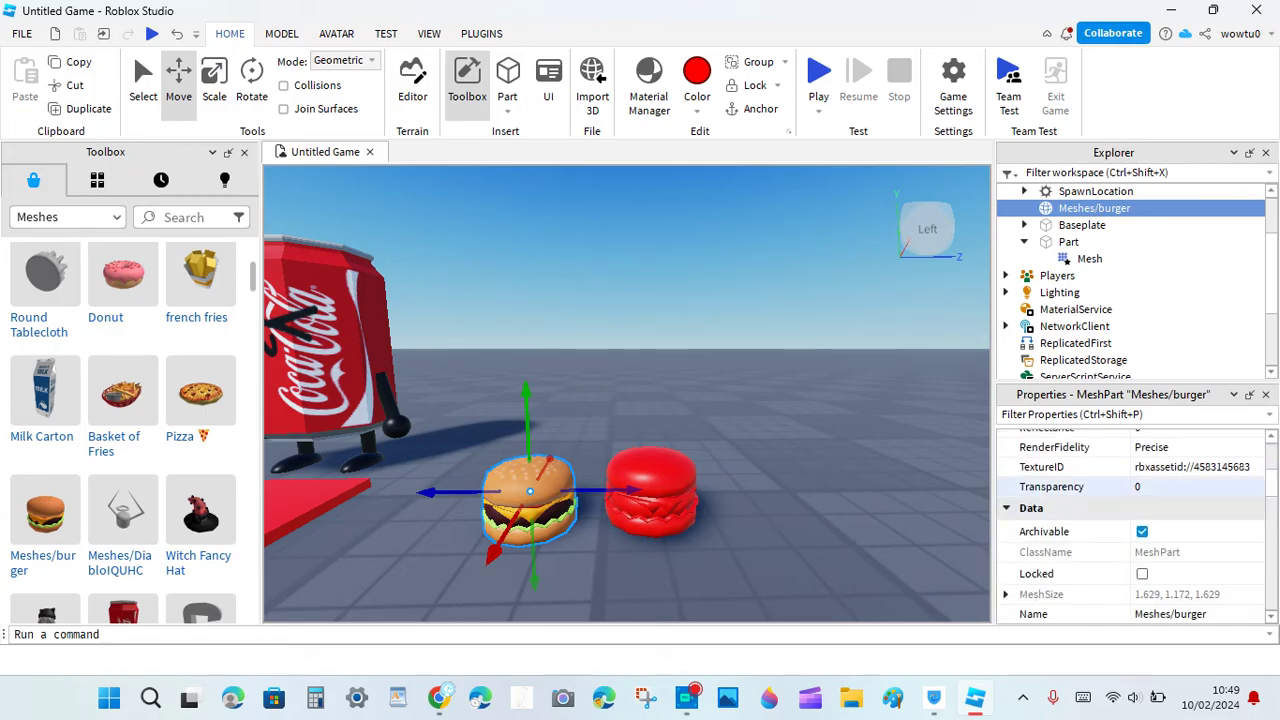
left_click(1190, 467)
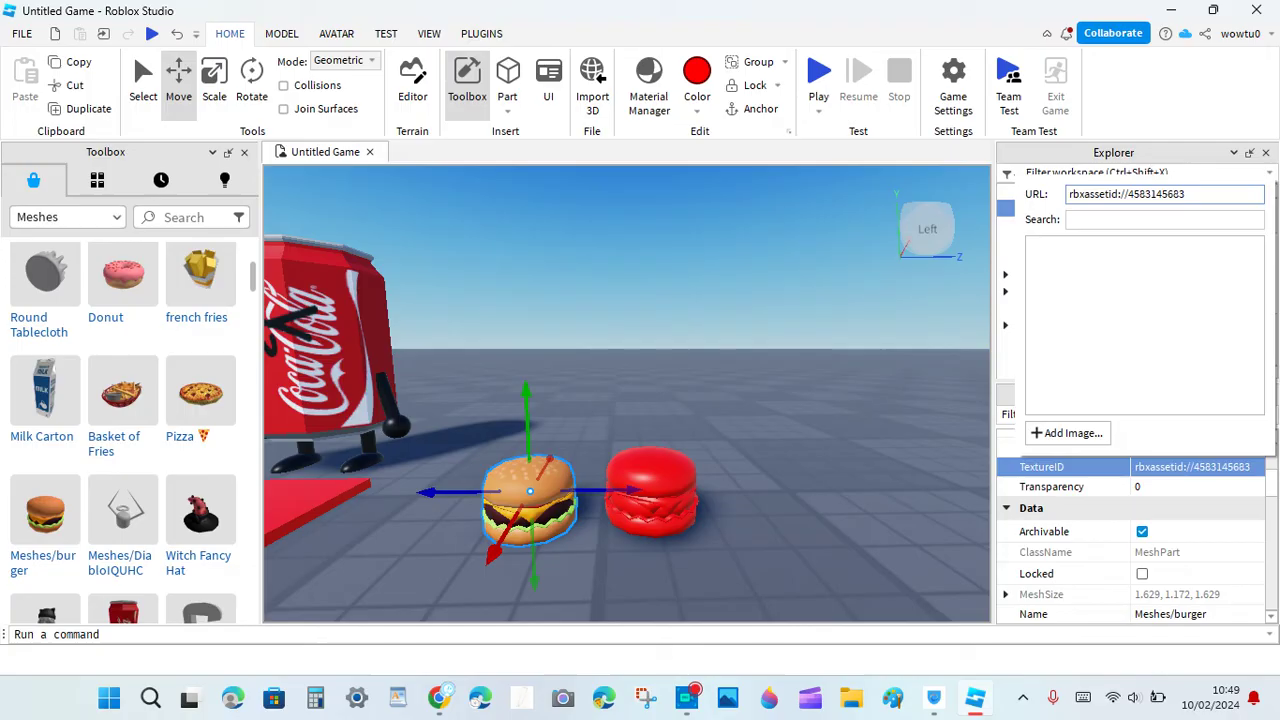
right_click(1115, 193)
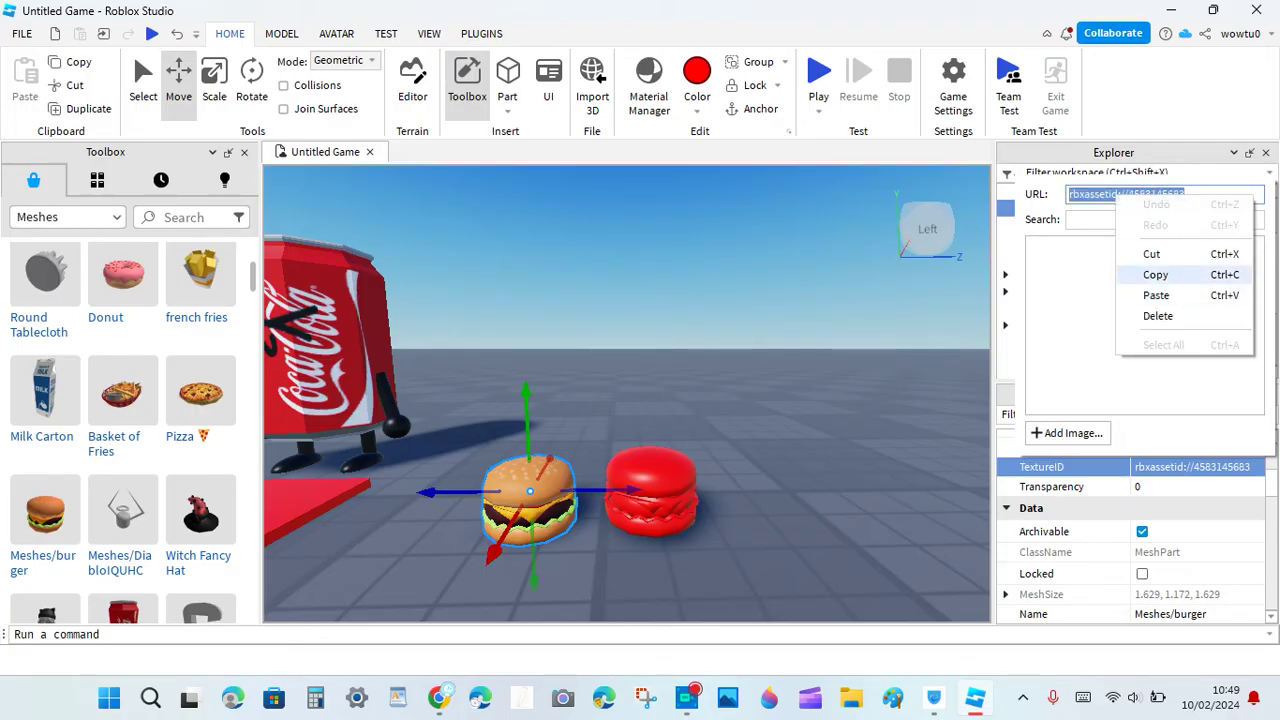
left_click(1155, 274)
right_click(1082, 194)
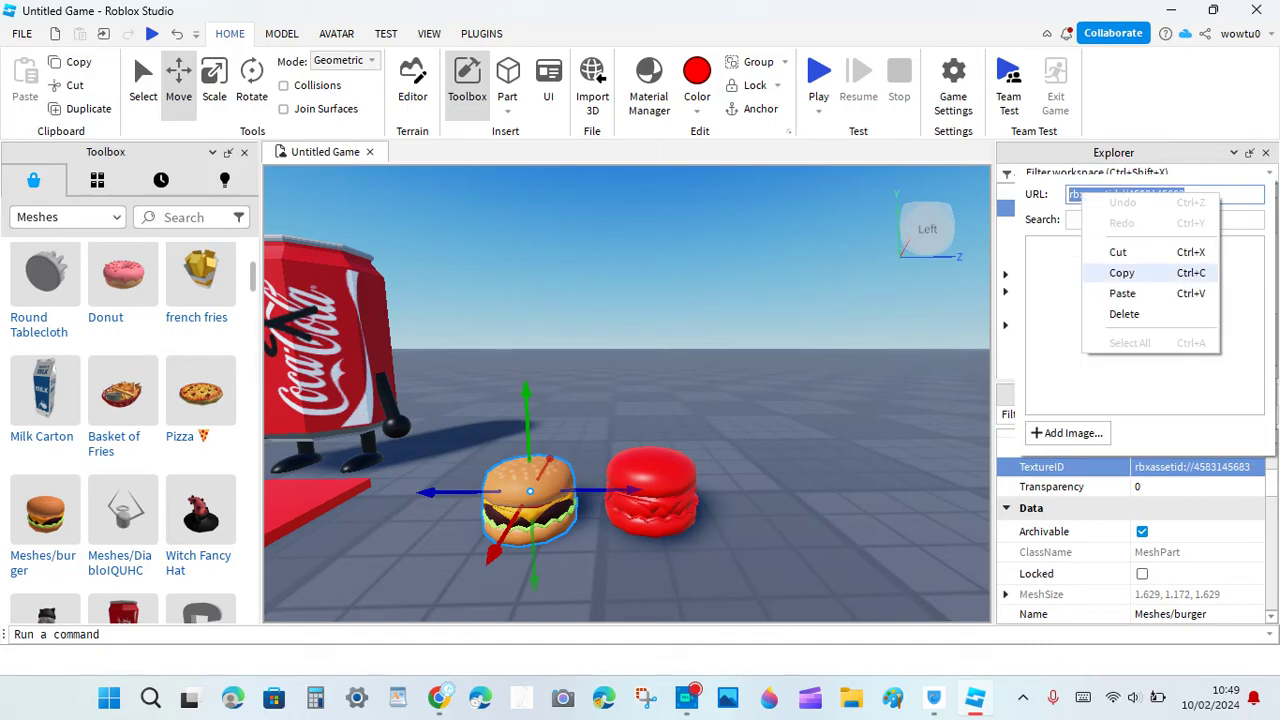
left_click(1121, 273)
left_click(870, 400)
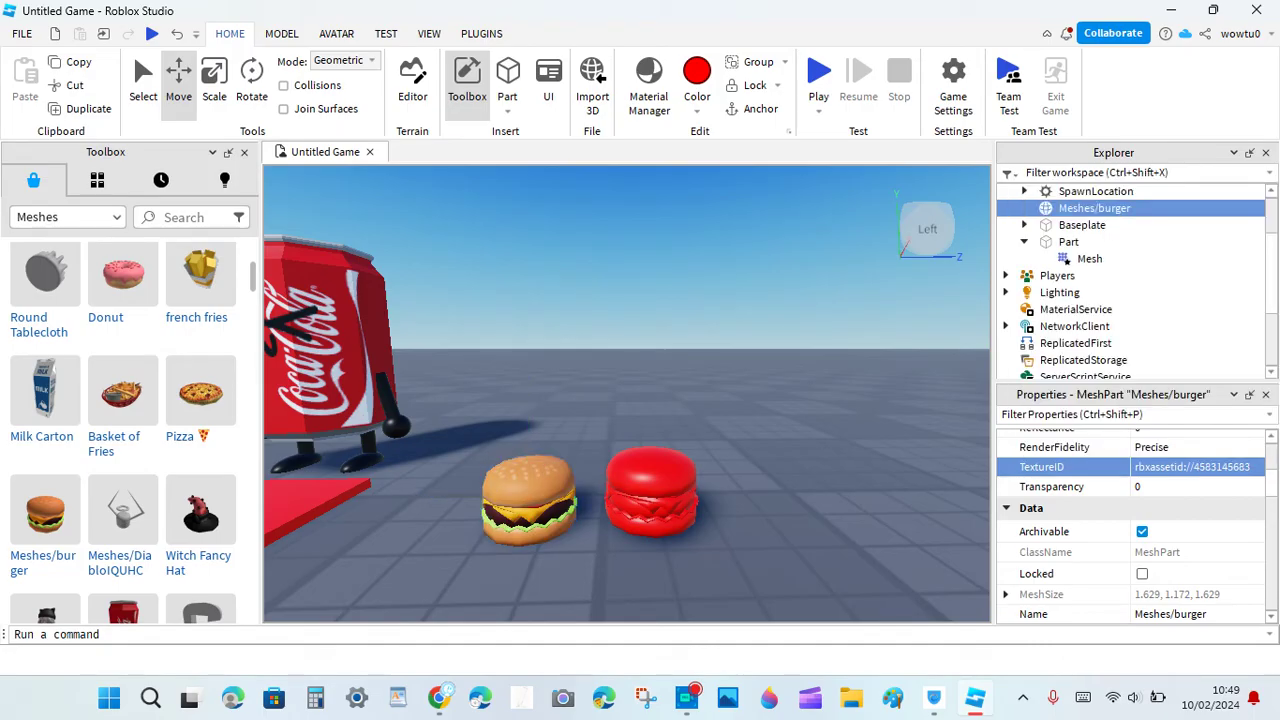
left_click(1090, 259)
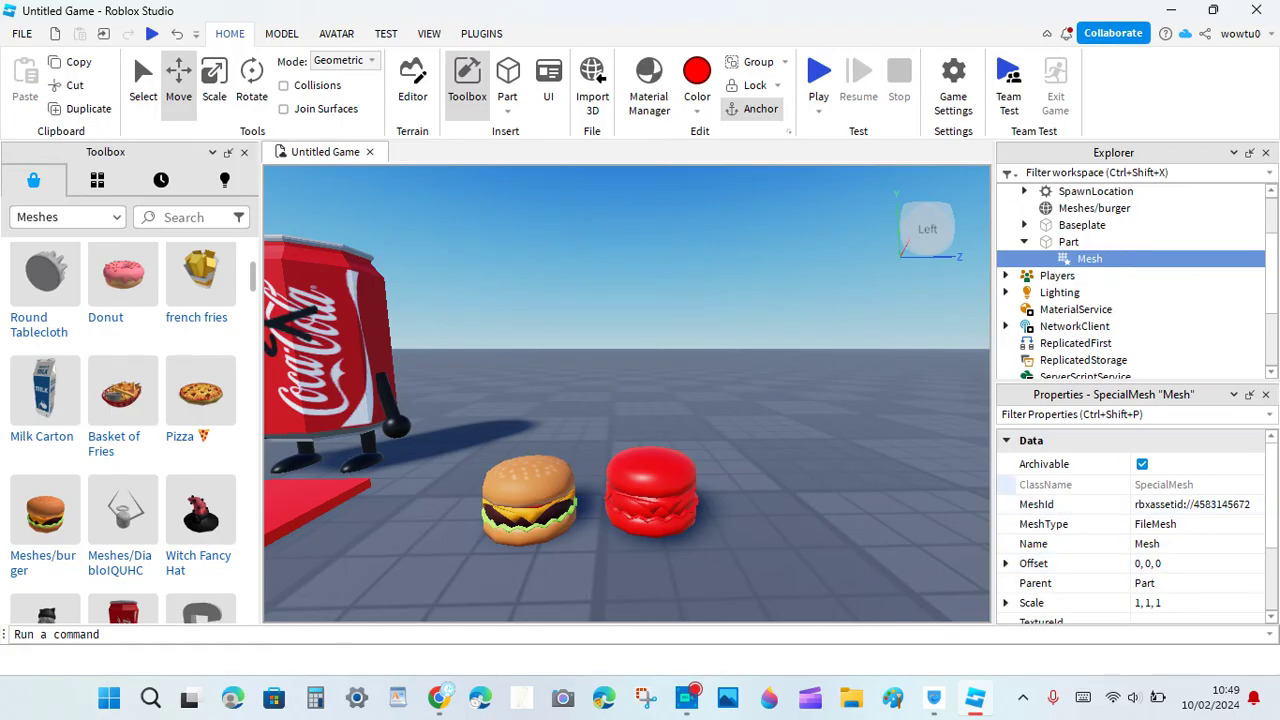
scroll(1080, 583, "down", 1)
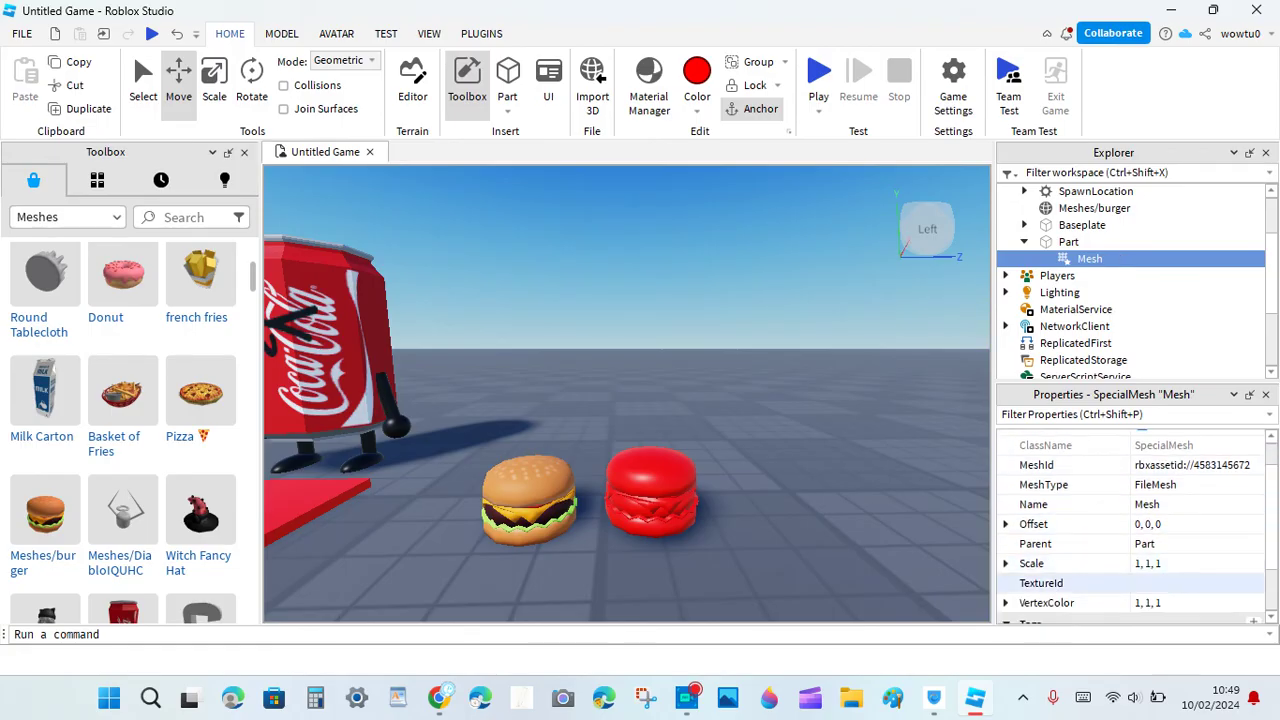
left_click(1190, 583)
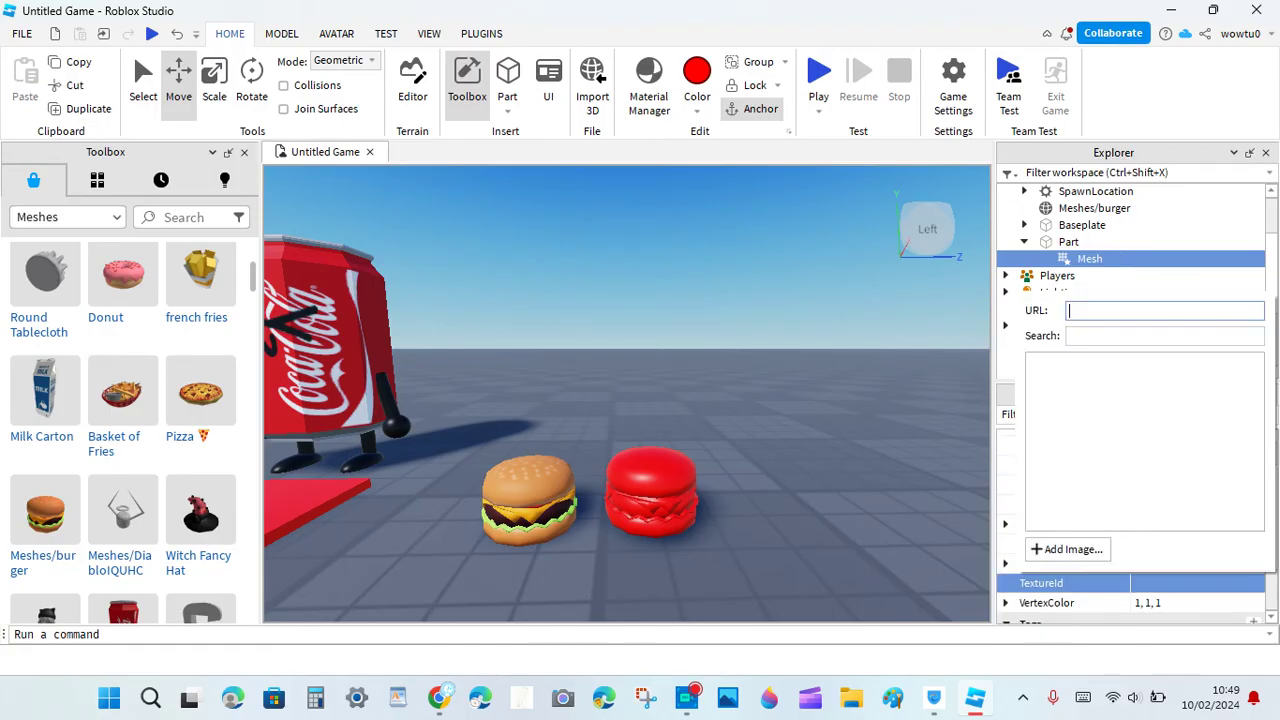
right_click(1089, 311)
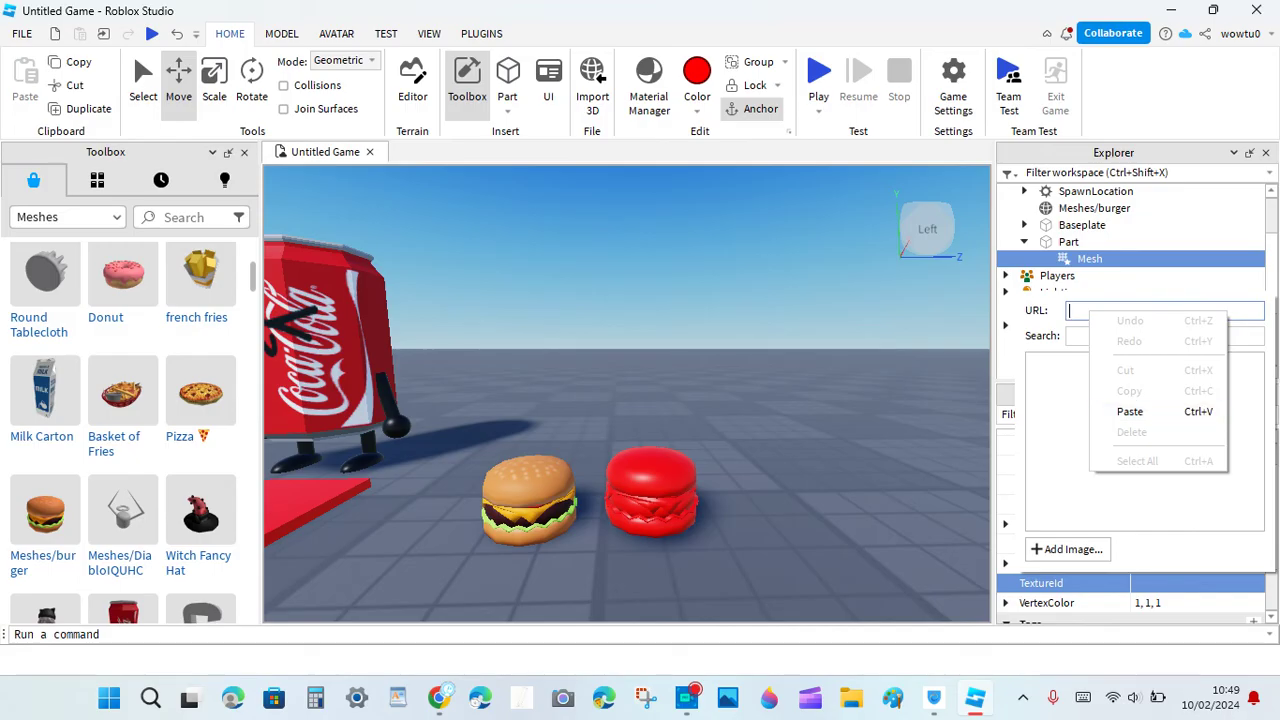
left_click(1130, 412)
right_click(1070, 311)
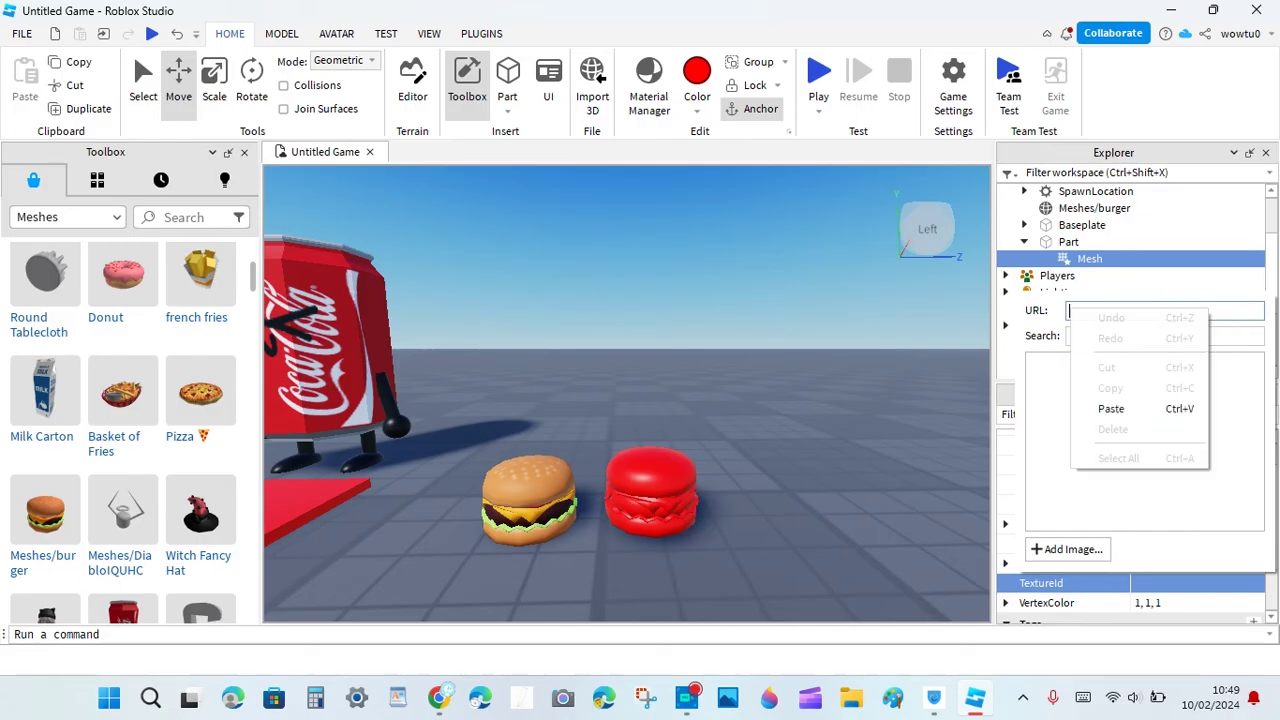
left_click(1112, 409)
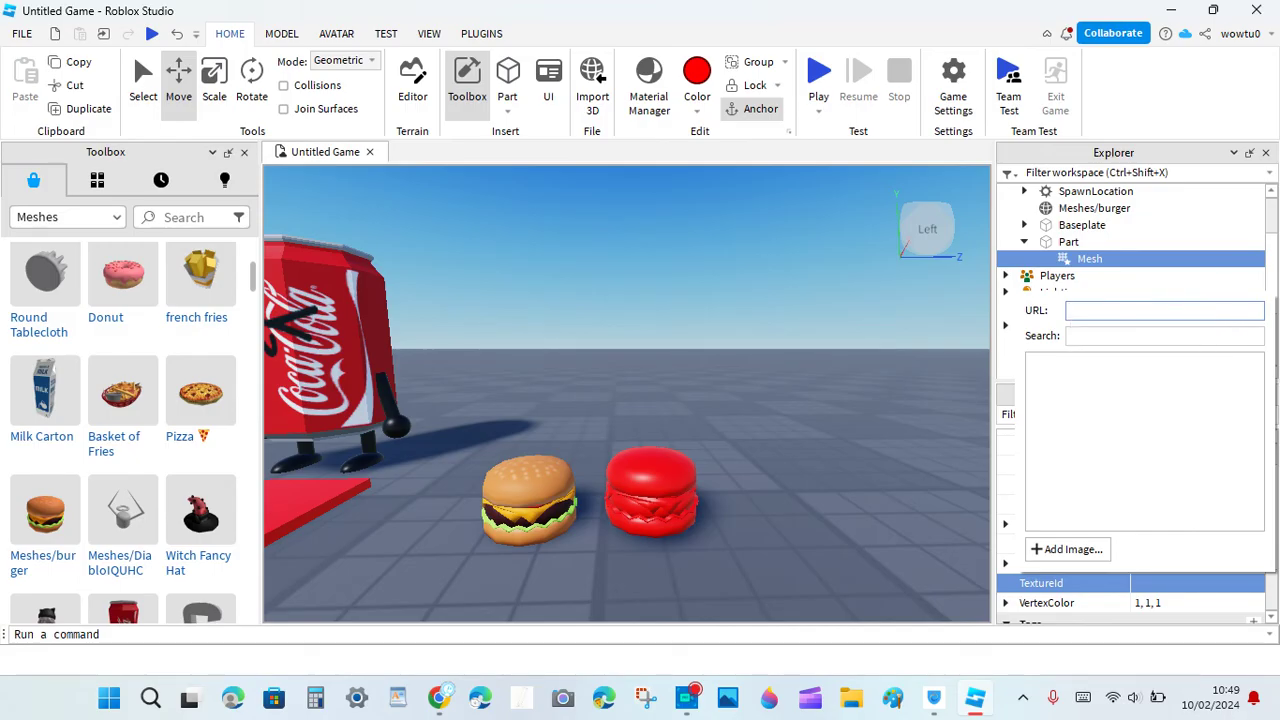
key("ctrl+v")
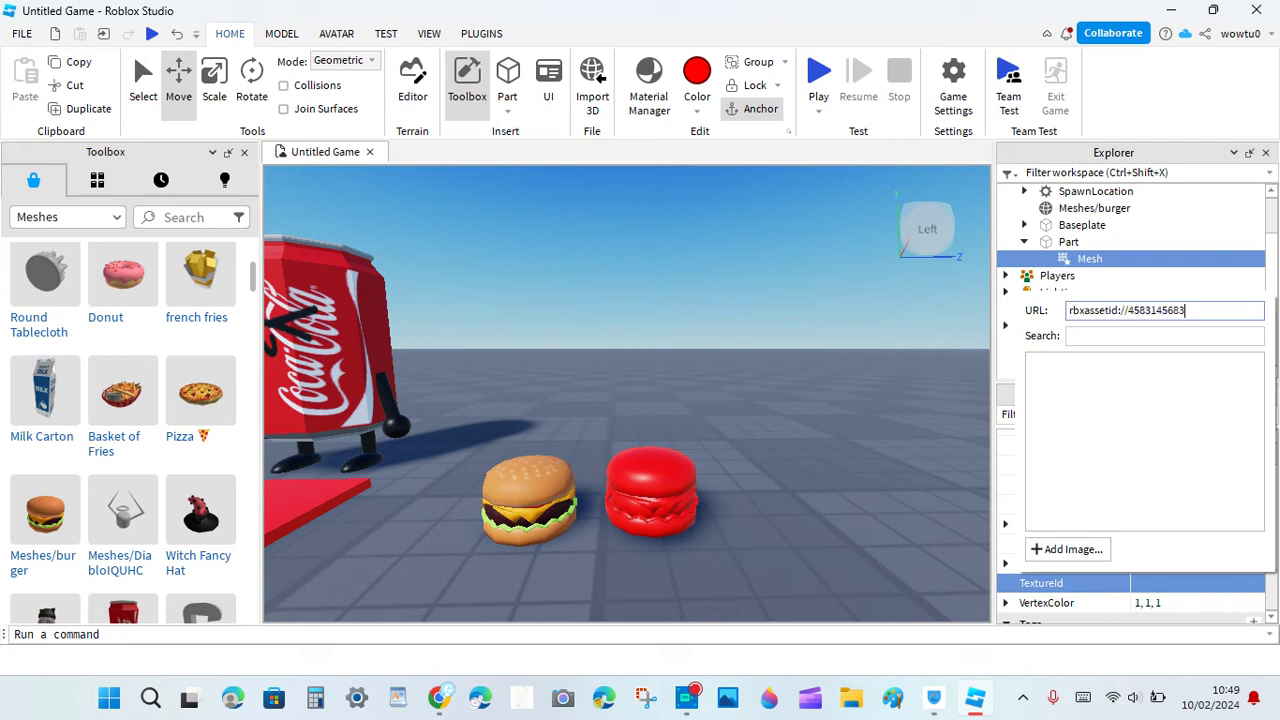
key("Return")
Step: Move the textured burger part and the original burger to new spots near each other on the baseplate
left_click_drag(652, 484, 689, 455)
left_click(630, 510)
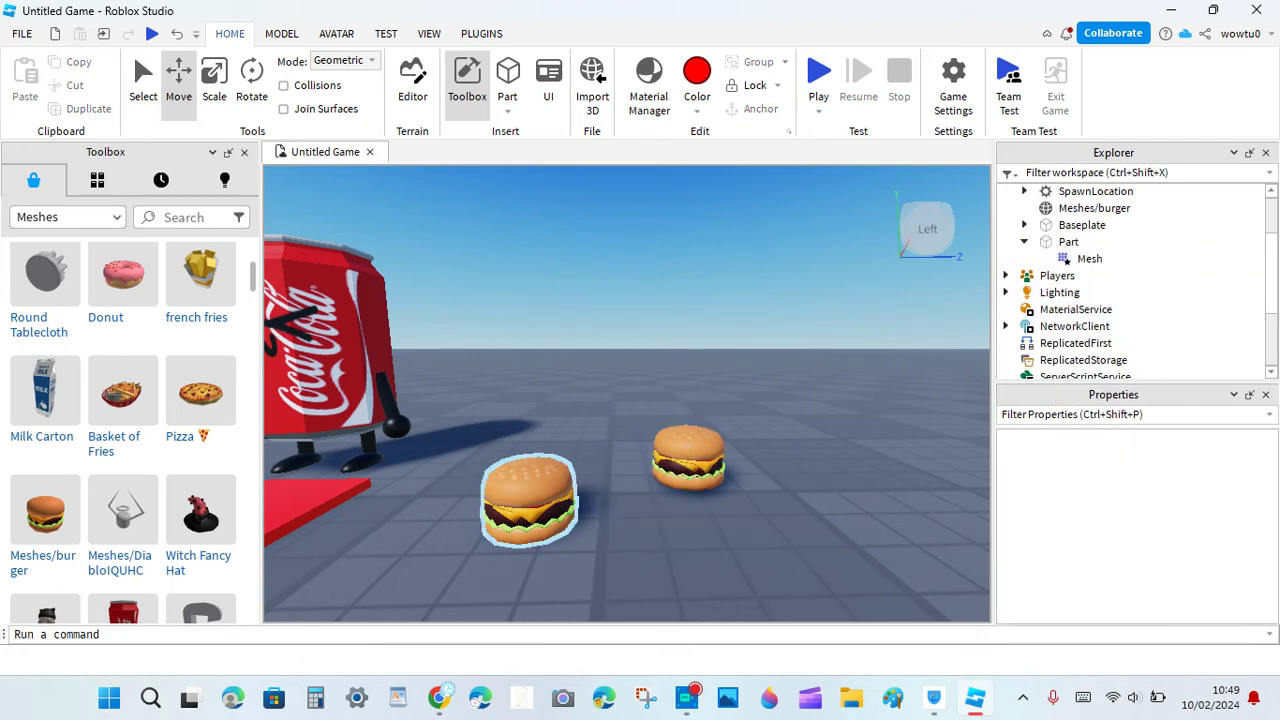
left_click_drag(530, 494, 585, 452)
left_click(735, 508)
scroll(735, 505, "up", 4)
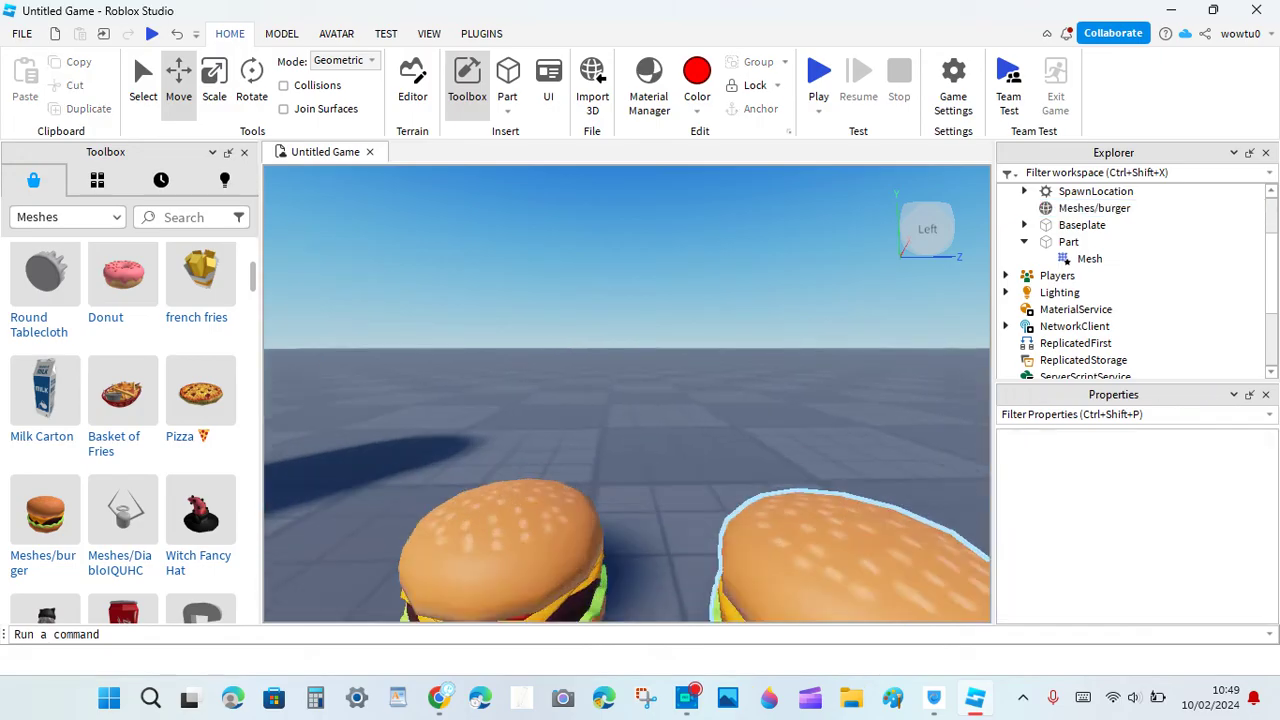
scroll(735, 505, "down", 3)
Step: Delete the original Meshes/burger object, leaving the textured burger part in the workspace
left_click(705, 478)
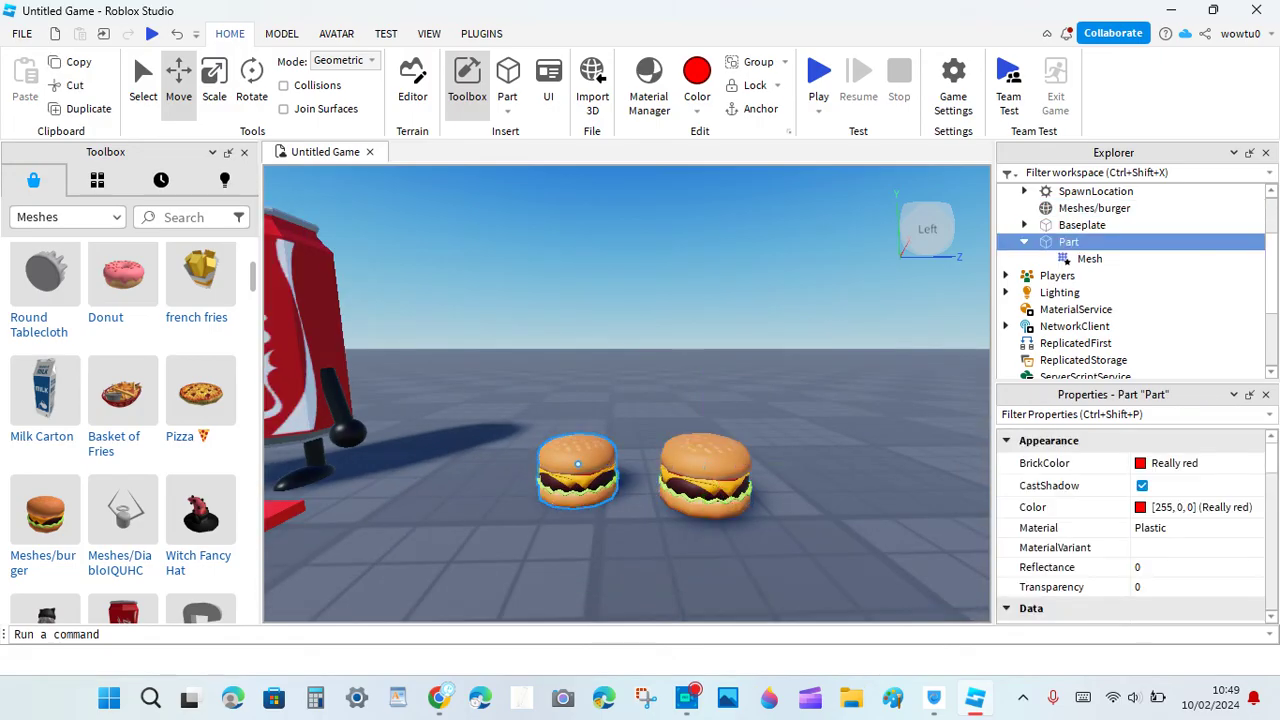
left_click(577, 470)
left_click(705, 478)
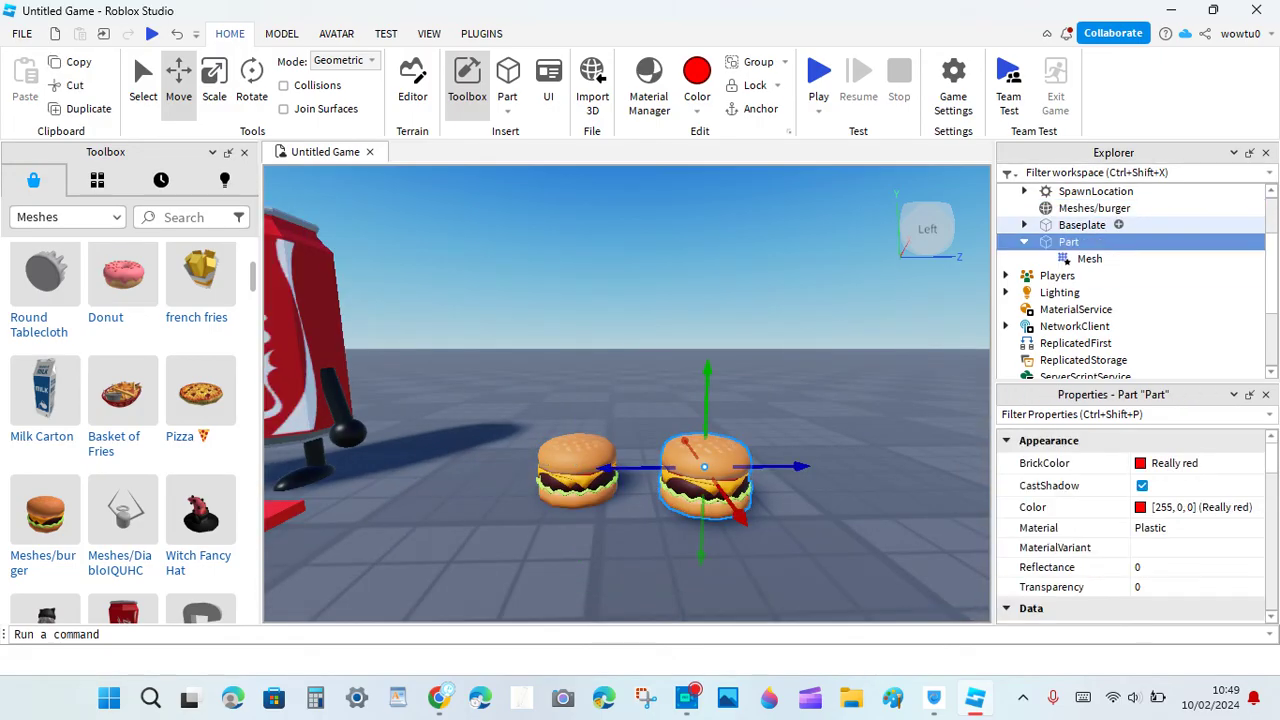
left_click(1024, 225)
left_click(1024, 225)
left_click(1024, 242)
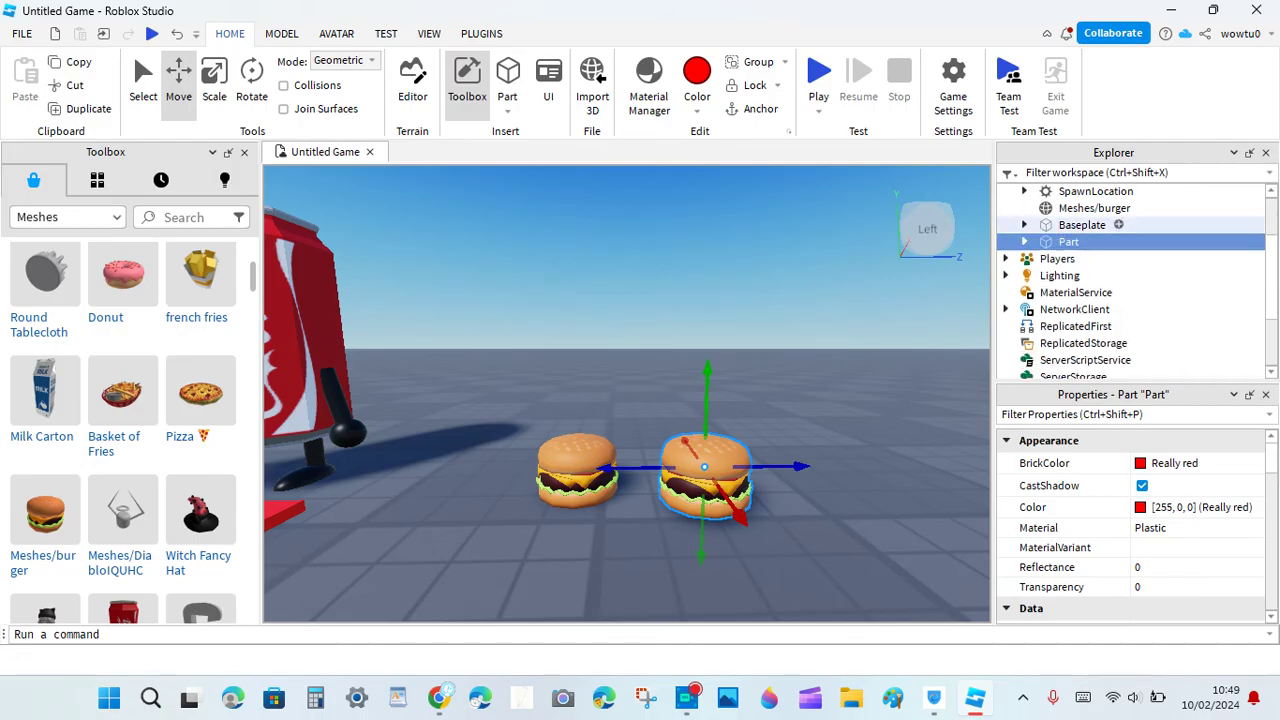
left_click(1094, 208)
key("Delete")
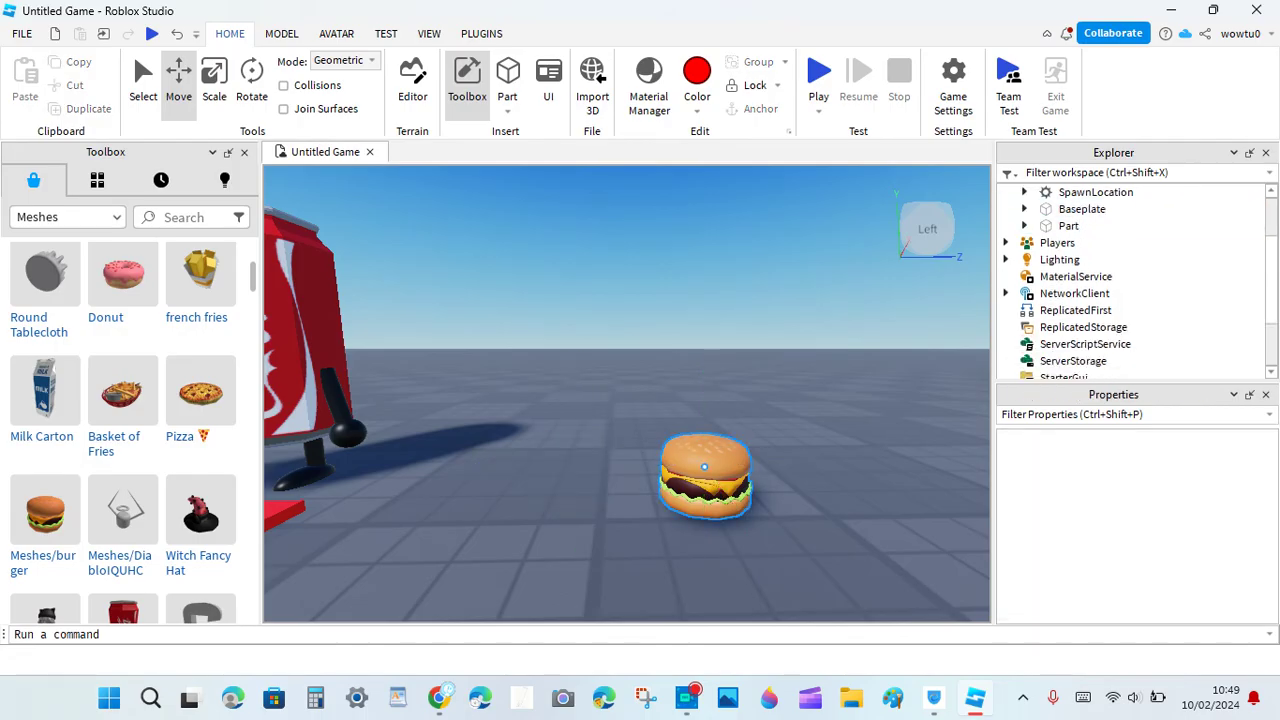
Step: Move the remaining burger part across the baseplate, closer to the Coca-Cola can
left_click(705, 478)
left_click_drag(797, 466, 731, 466)
left_click(735, 474)
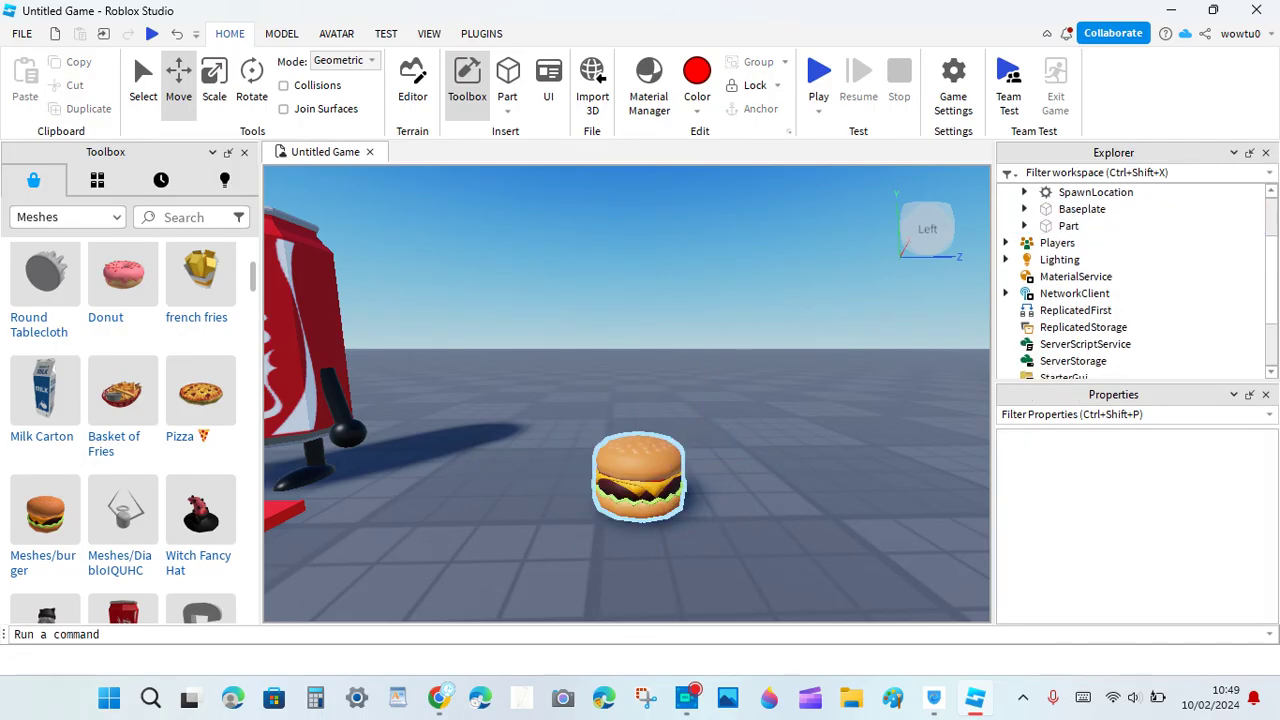
left_click_drag(641, 480, 627, 452)
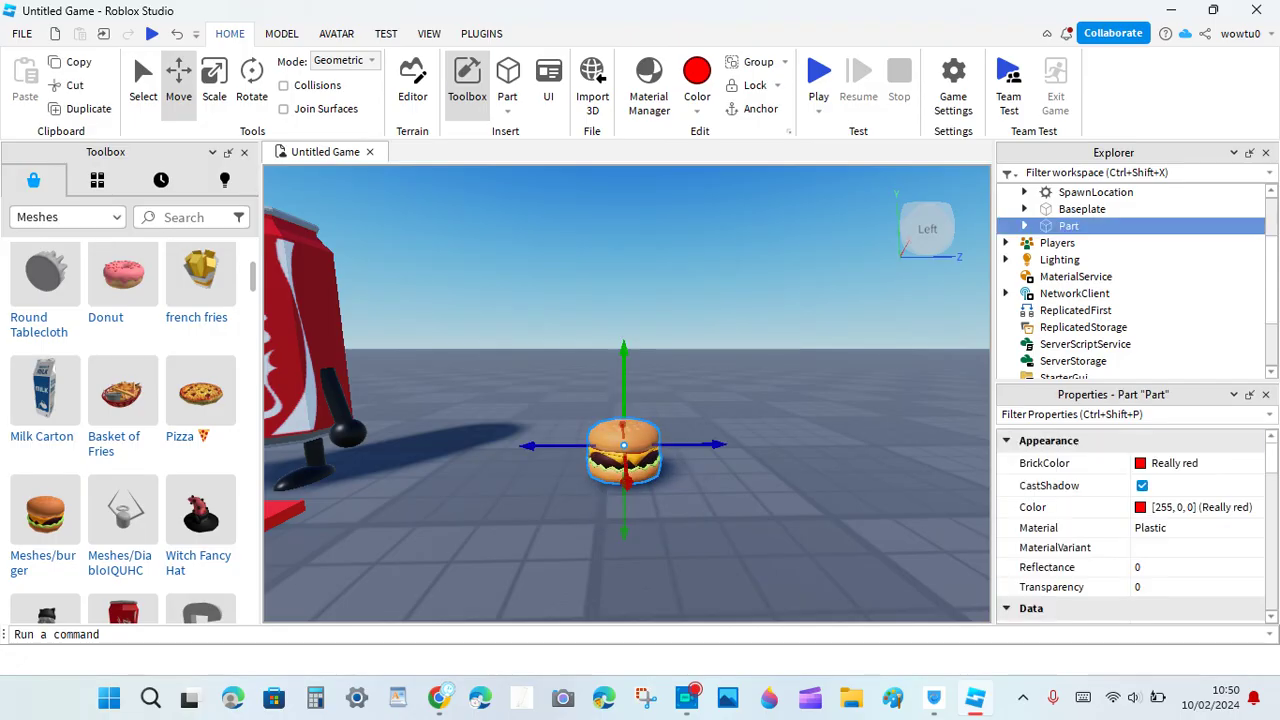
Step: Enlarge the burger part's special mesh, trying a Scale of 2 before settling on 1.5 on all axes
left_click(1024, 226)
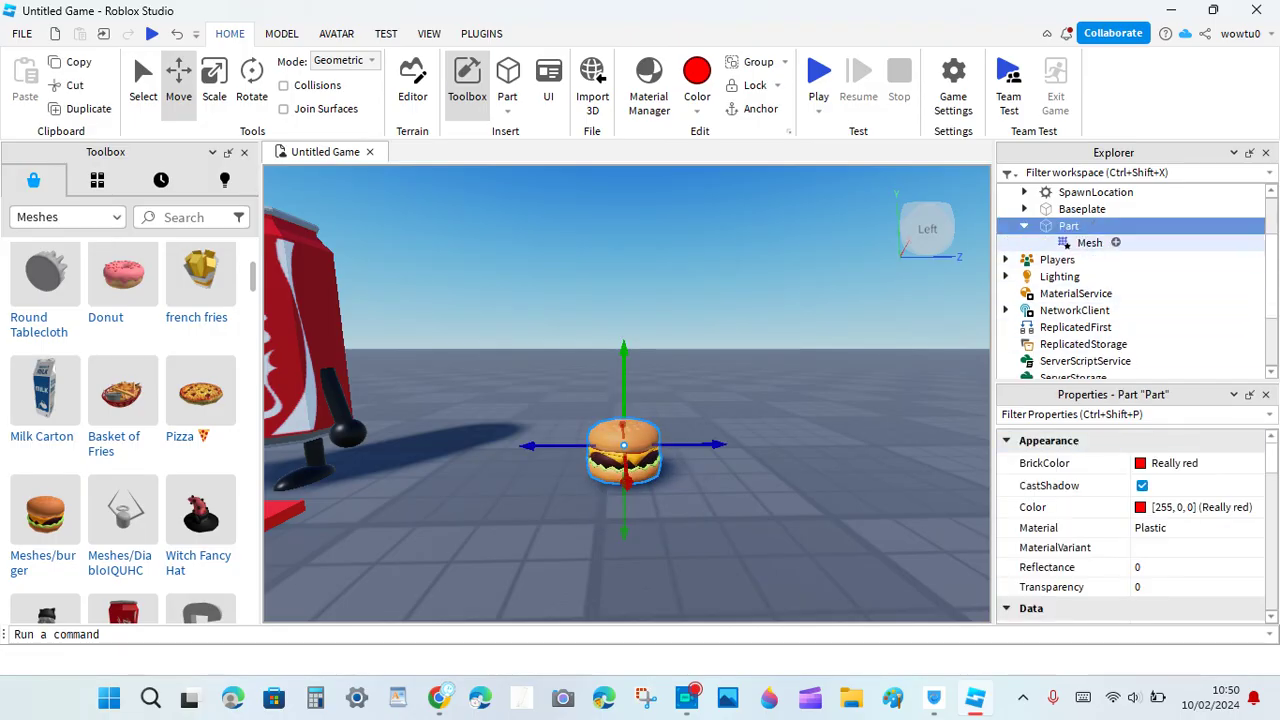
left_click(1089, 243)
left_click_drag(1271, 518, 1271, 568)
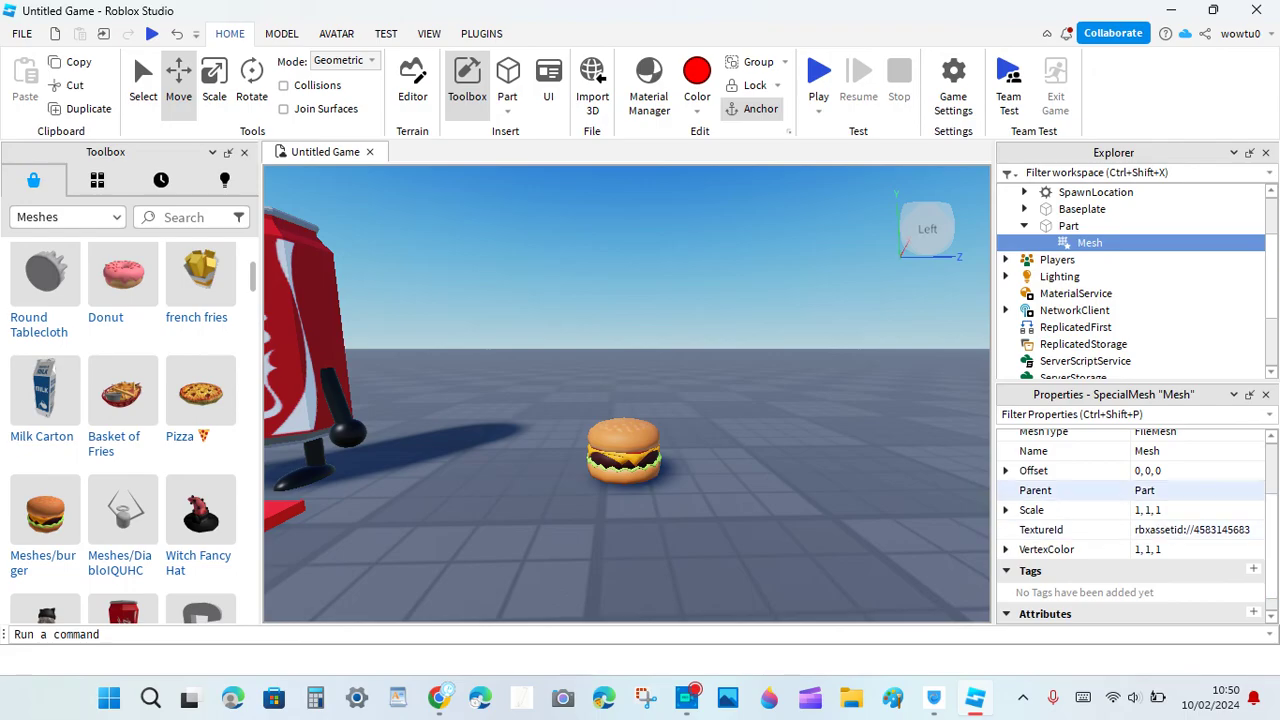
left_click(1180, 510)
type("2")
key("Return")
left_click(1180, 510)
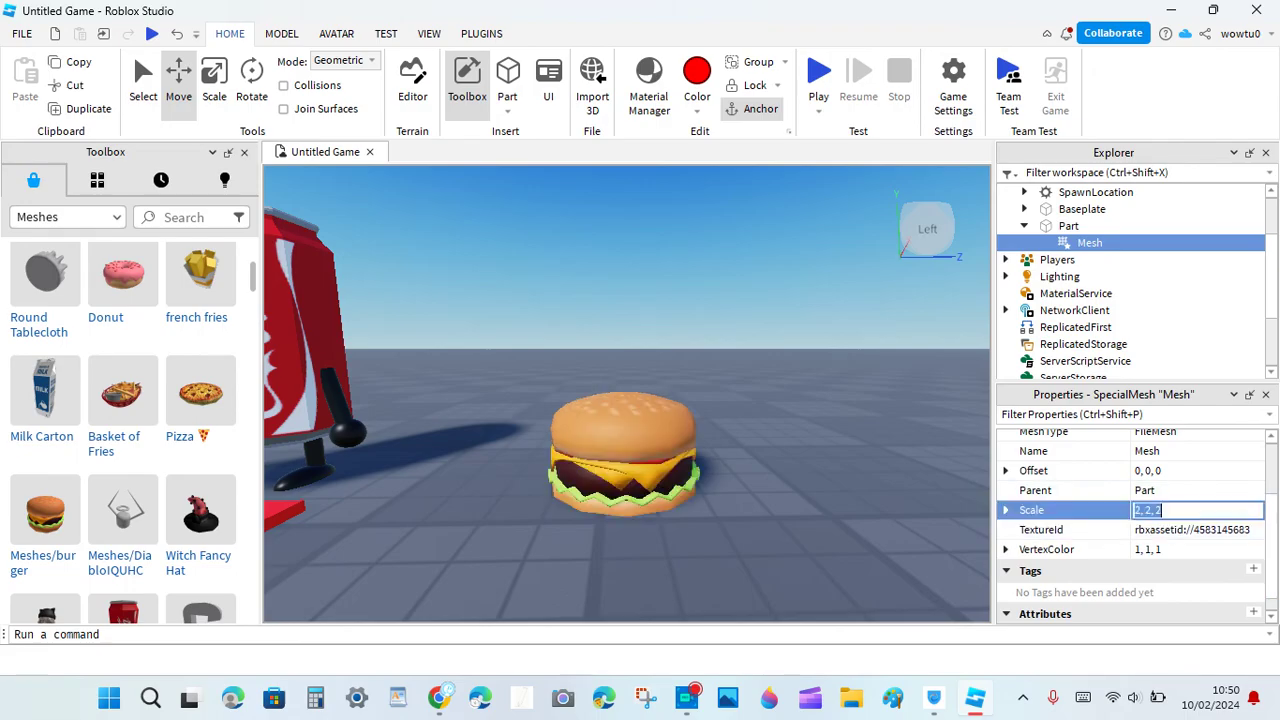
type("1.5")
key("Return")
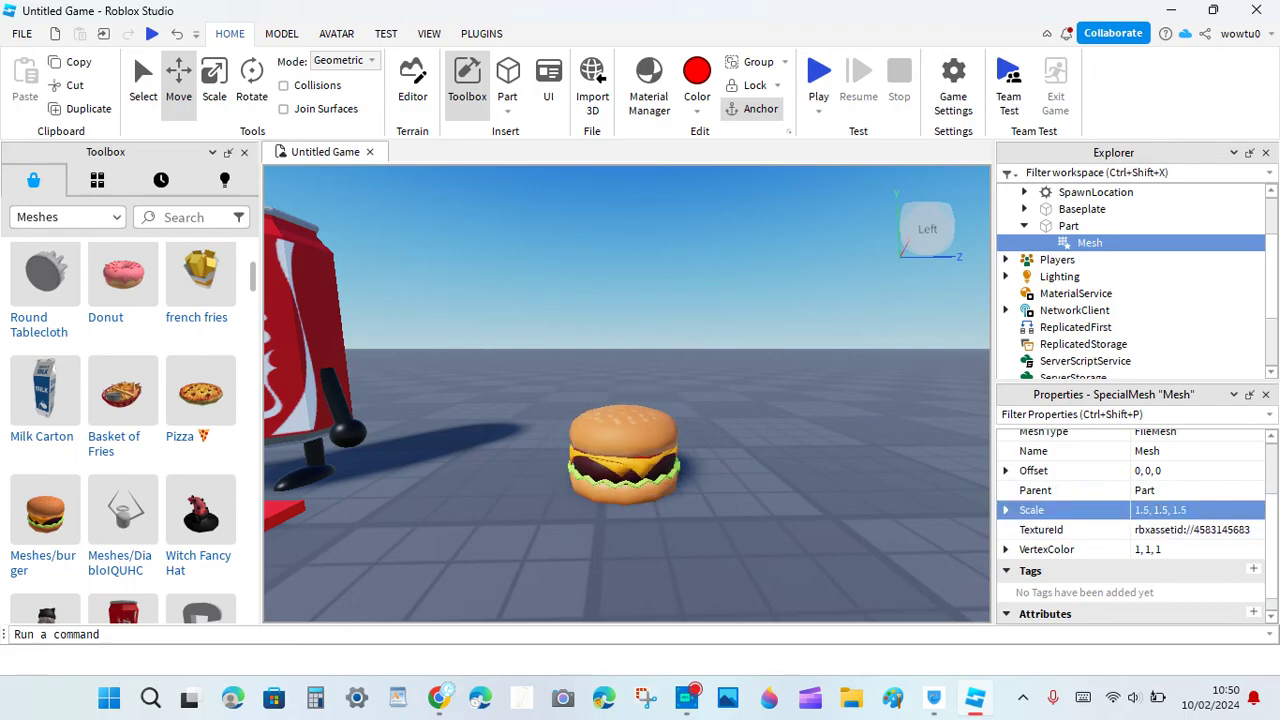
Step: Try to shrink the burger part slightly with the Scale tool
left_click(1068, 226)
key("ctrl+3")
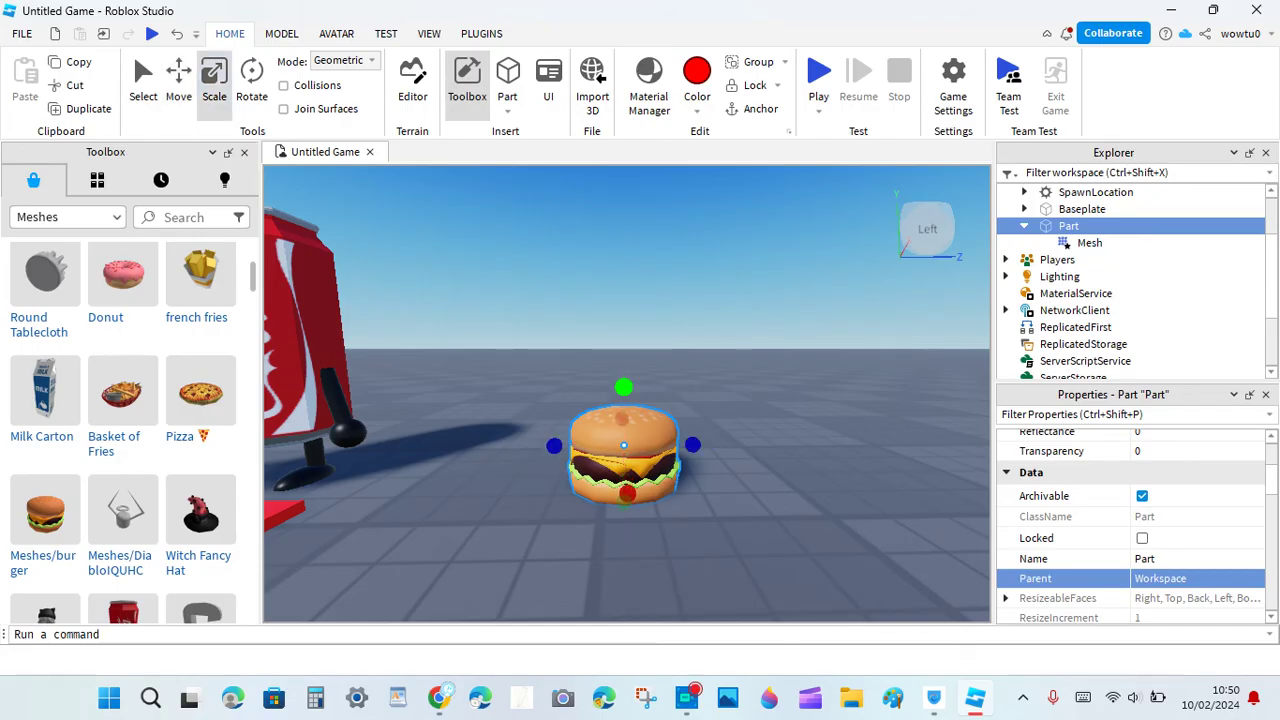
left_click_drag(624, 387, 624, 408, "shift")
left_click(630, 388)
Step: Reposition the enlarged burger part on the baseplate beside the Coca-Cola can
scroll(627, 394, "up", 4)
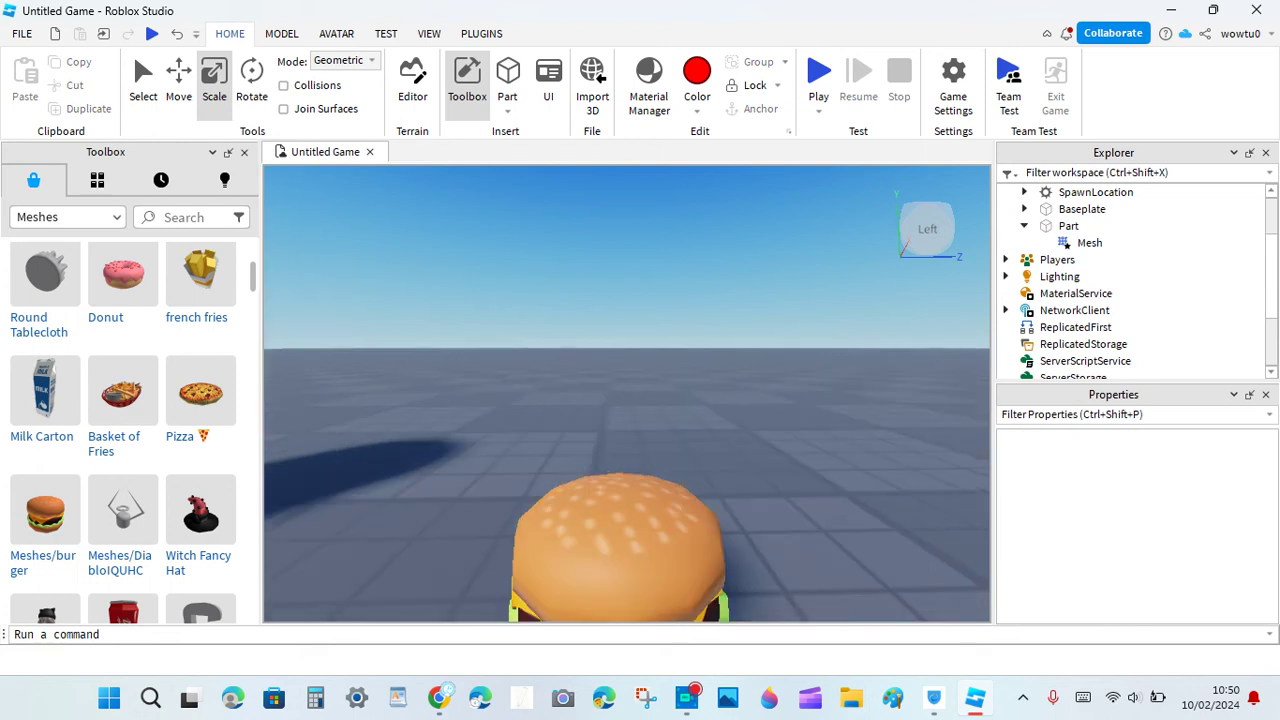
scroll(627, 393, "down", 8)
left_click_drag(625, 438, 646, 486)
left_click(630, 404)
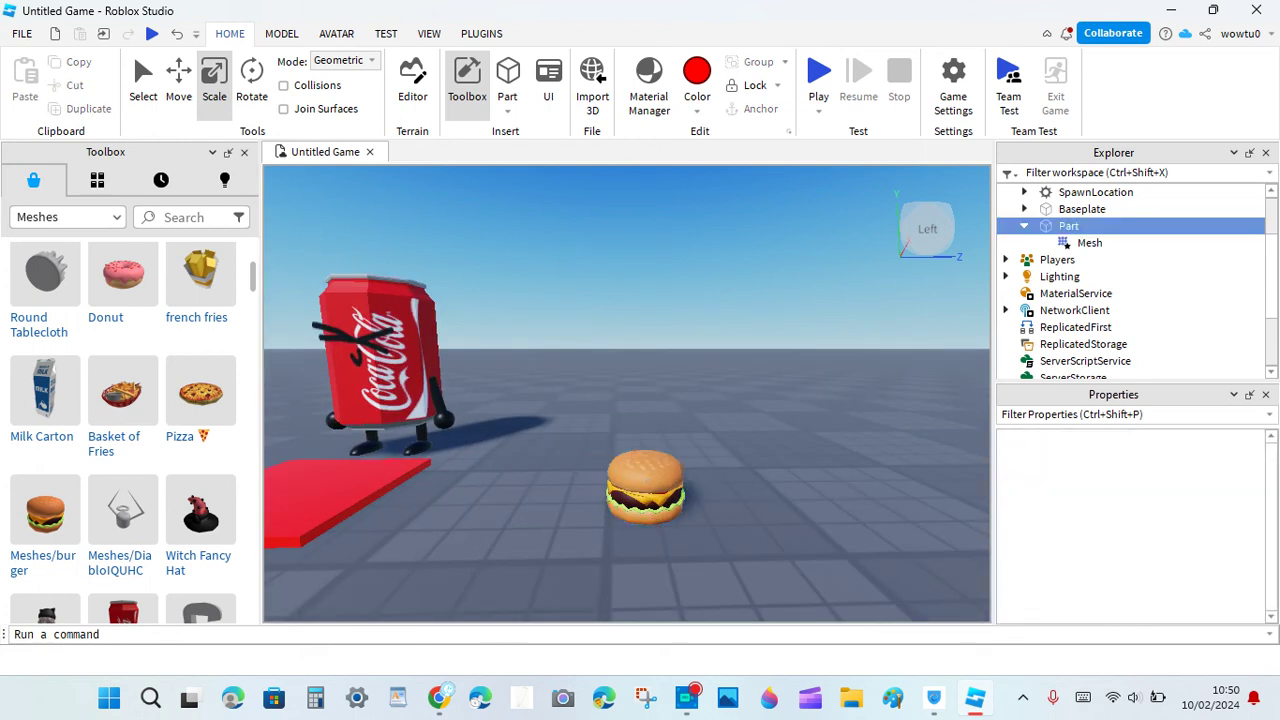
scroll(627, 400, "up", 3)
scroll(627, 394, "down", 2)
right_click(801, 400)
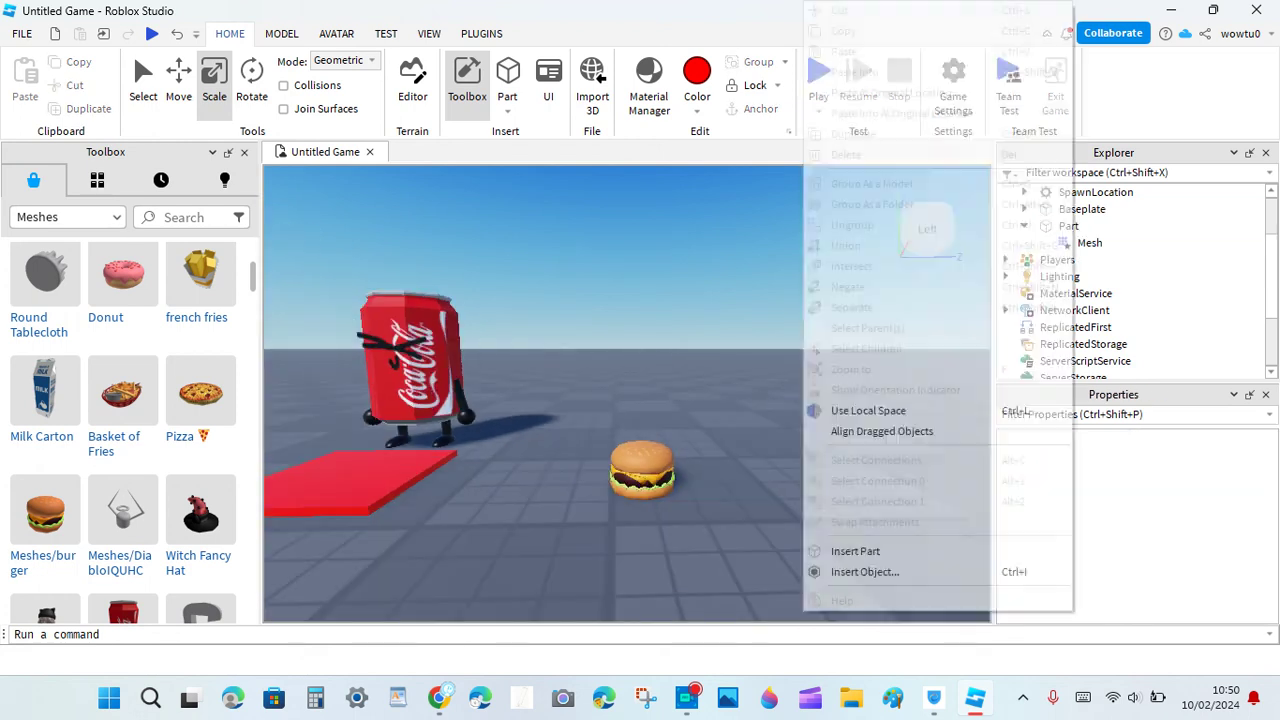
left_click_drag(646, 472, 640, 438)
left_click(627, 392)
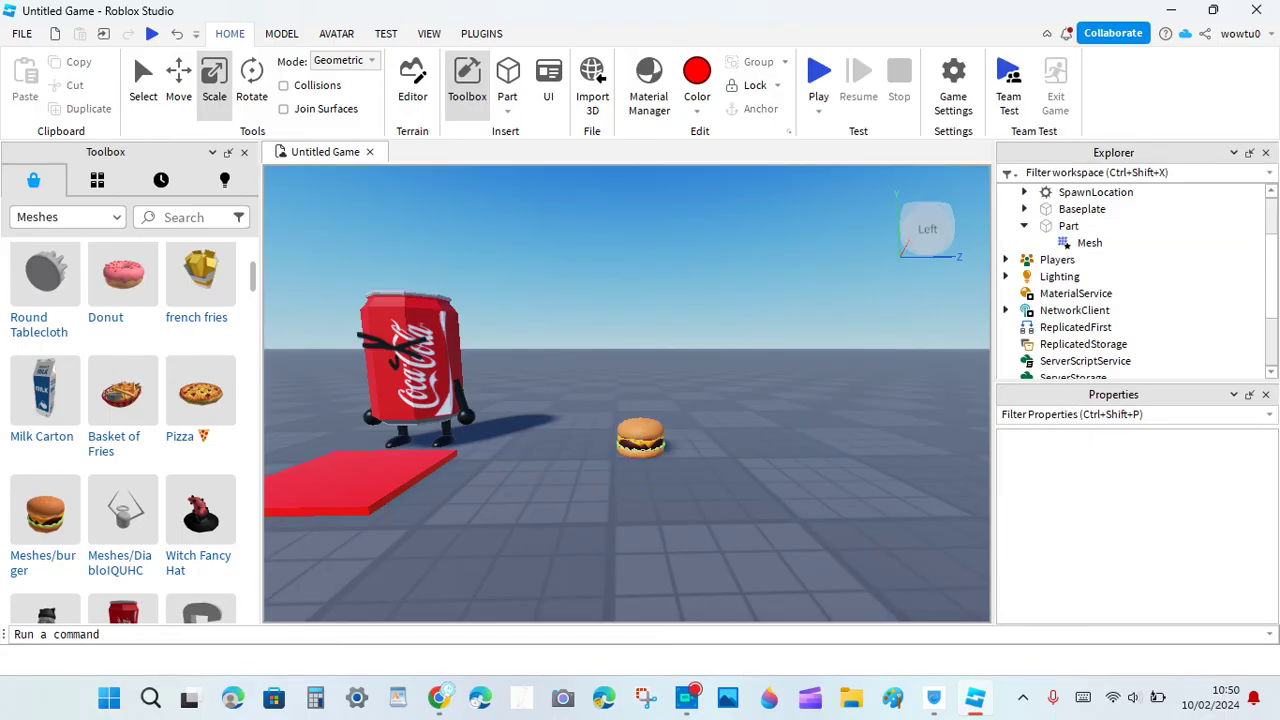
scroll(627, 392, "up", 3)
mouse_move(660, 505)
left_mouse_down()
mouse_move(631, 463)
mouse_move(659, 490)
left_mouse_up()
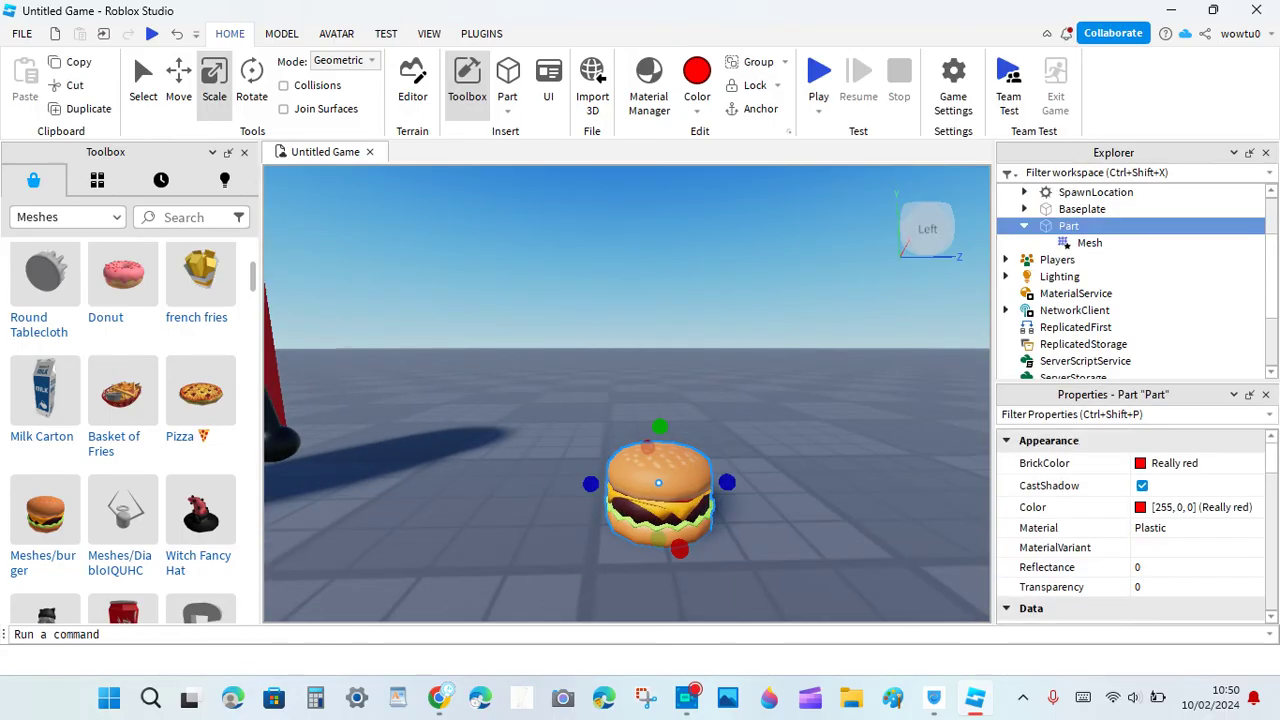
left_click(627, 392)
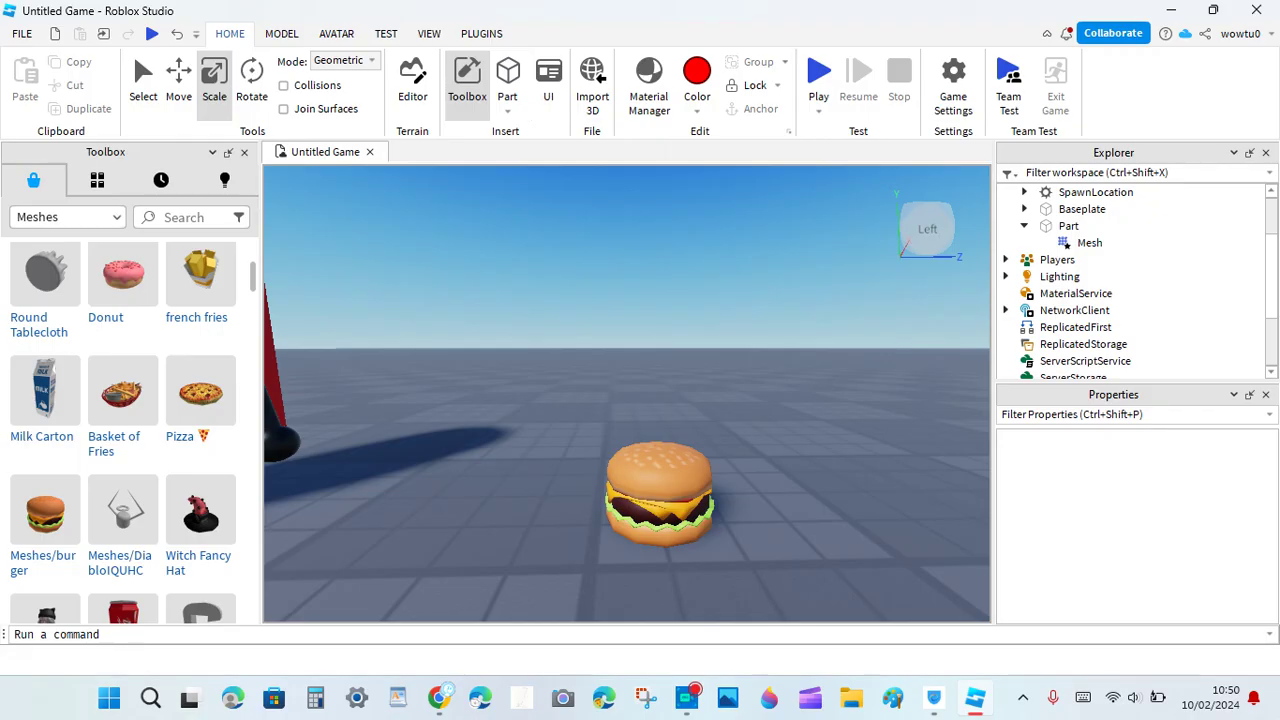
Step: Look over the Coca-Cola can, the spawn location and the finished burger from different distances
key("s")
key("a")
key("w")
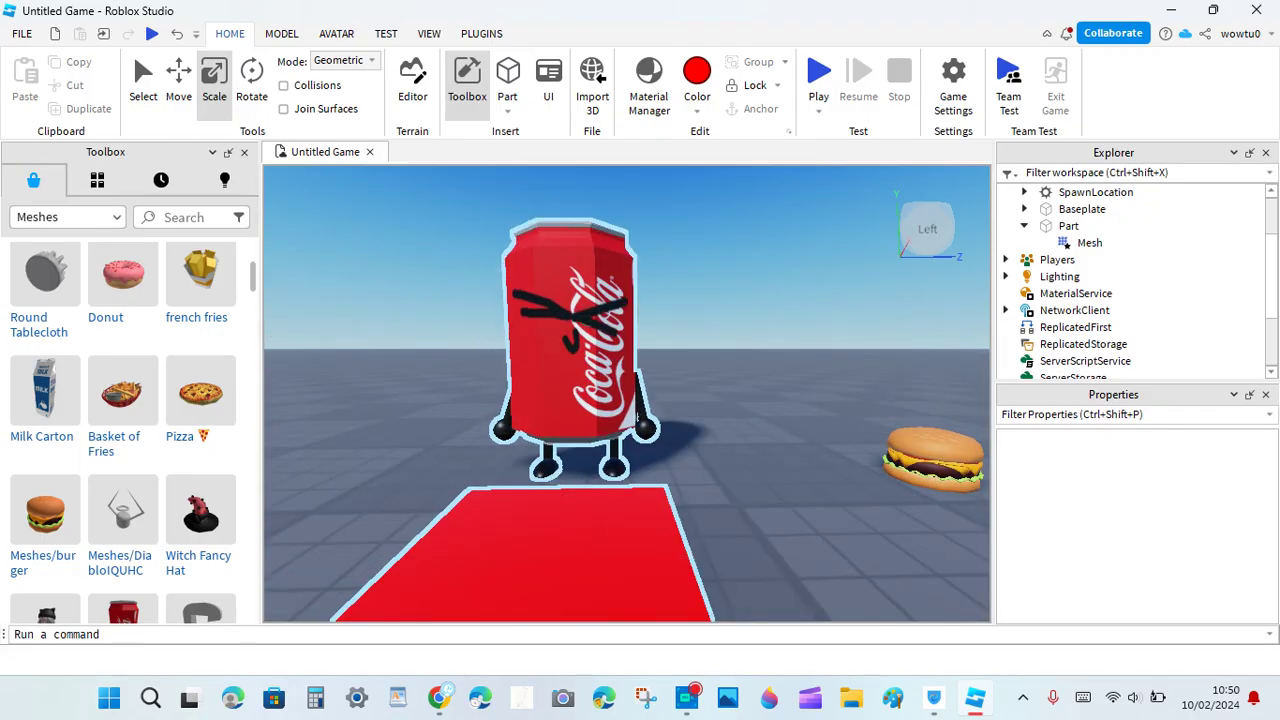
scroll(200, 300, "down", 3)
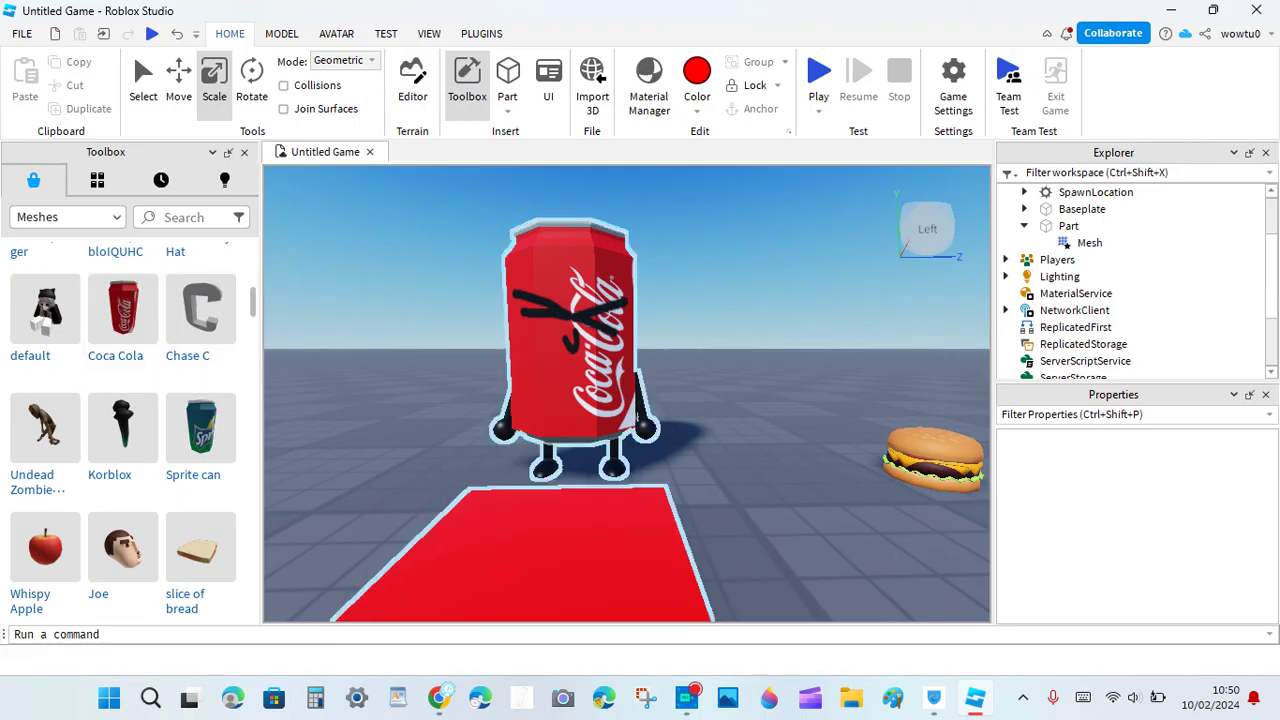
key("s")
key("d")
key("s")
key("a")
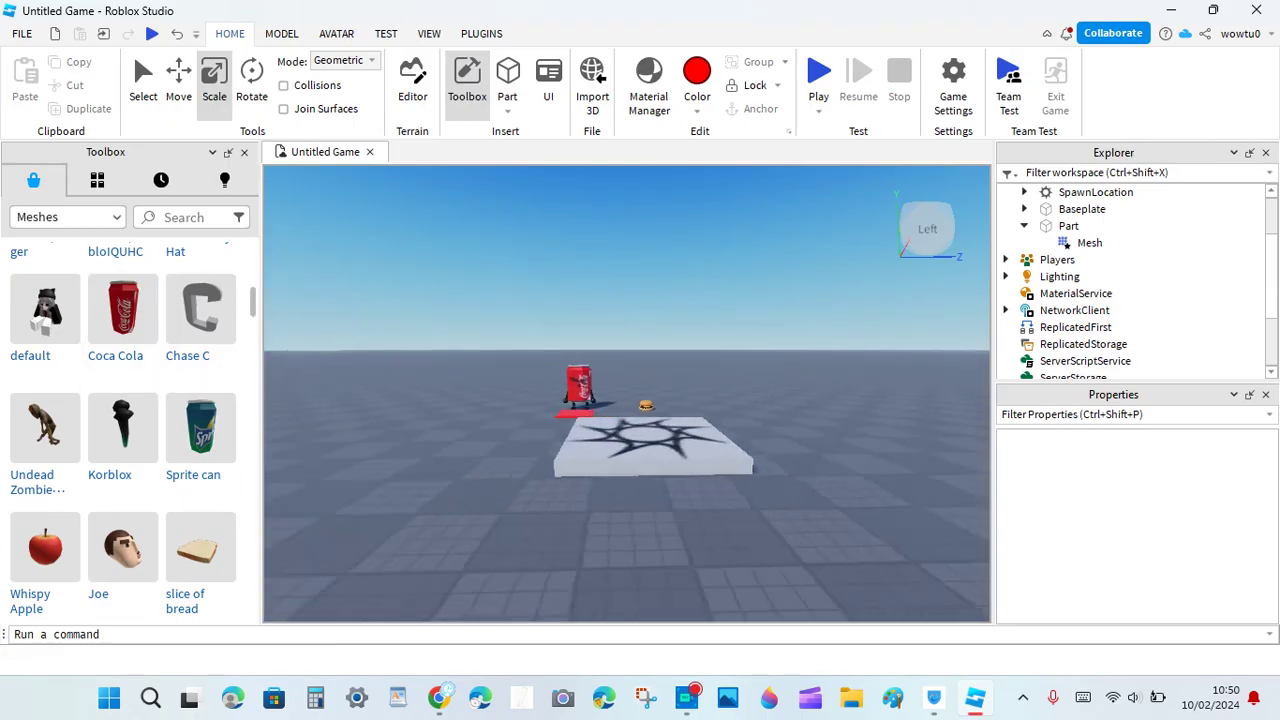
key("a")
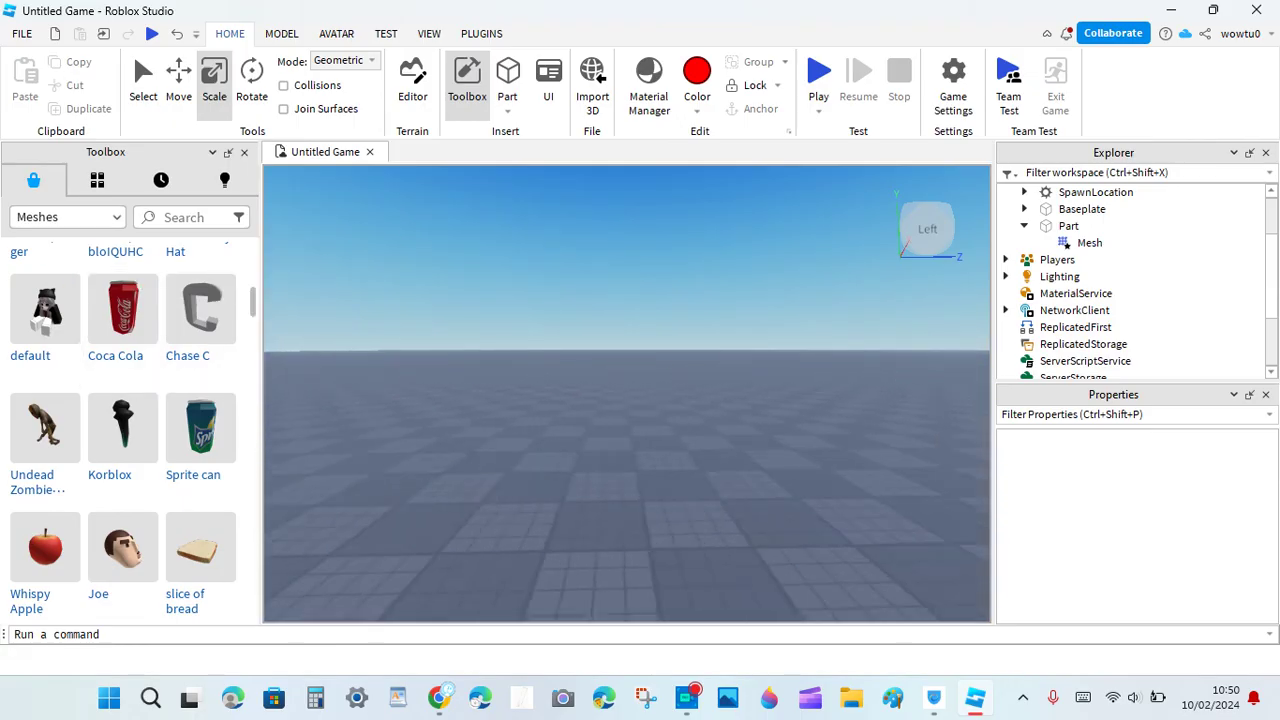
key("w")
key("d")
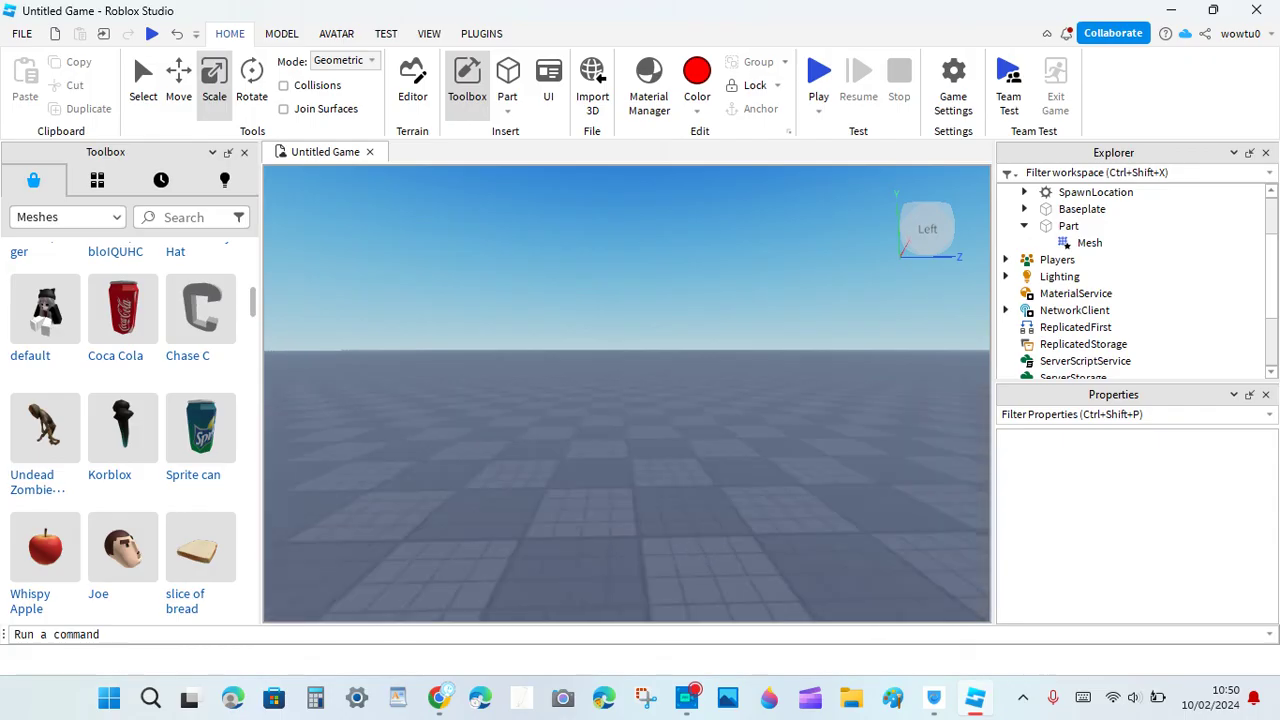
key("d")
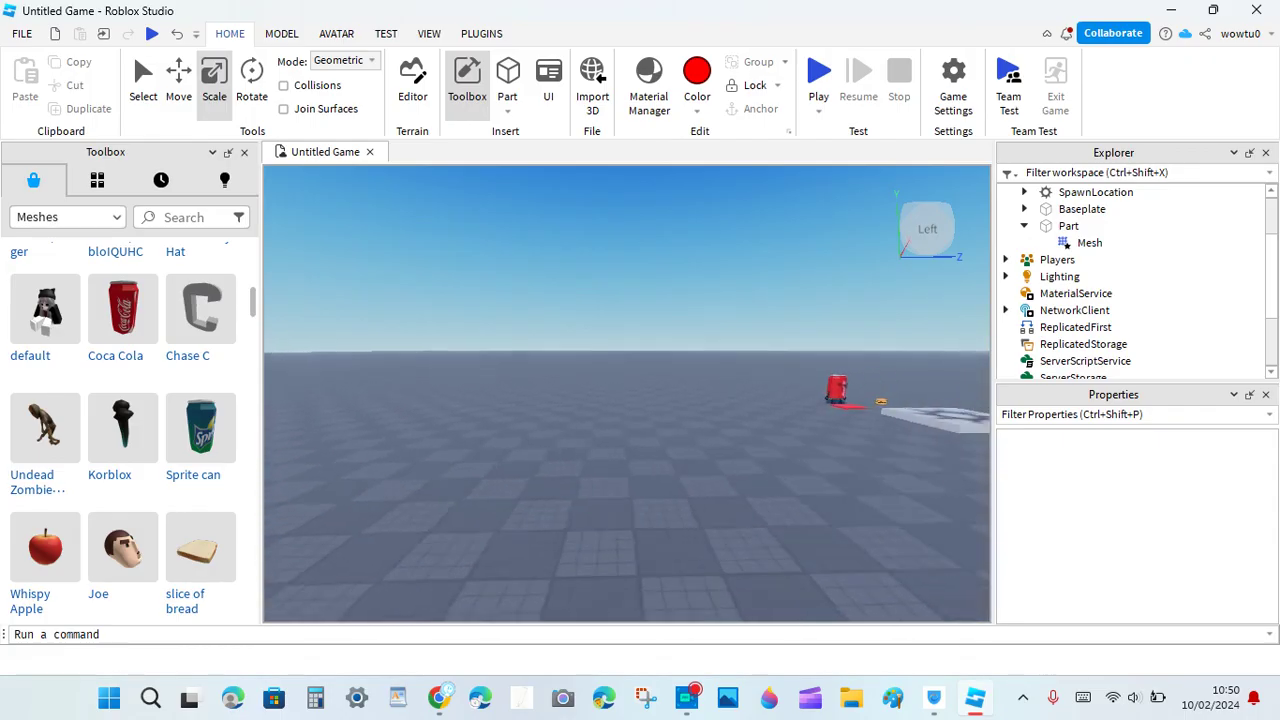
key("w")
key("d")
key("a")
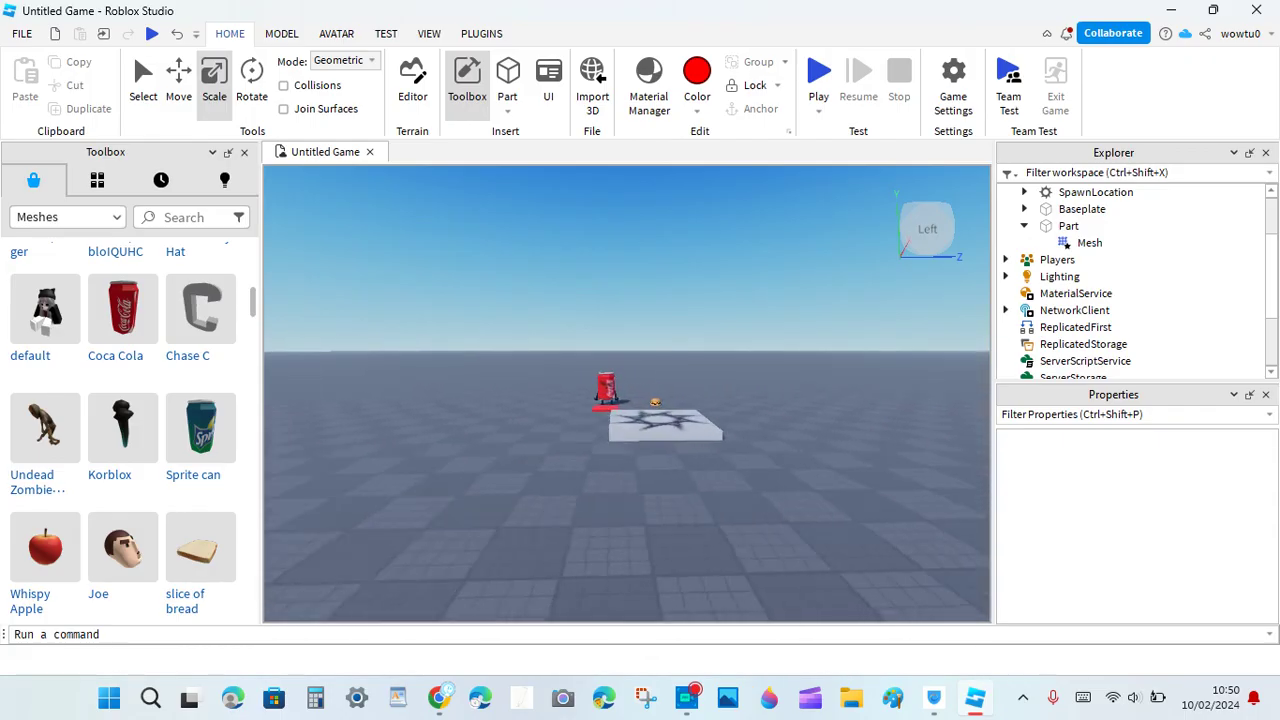
key("d")
key("w")
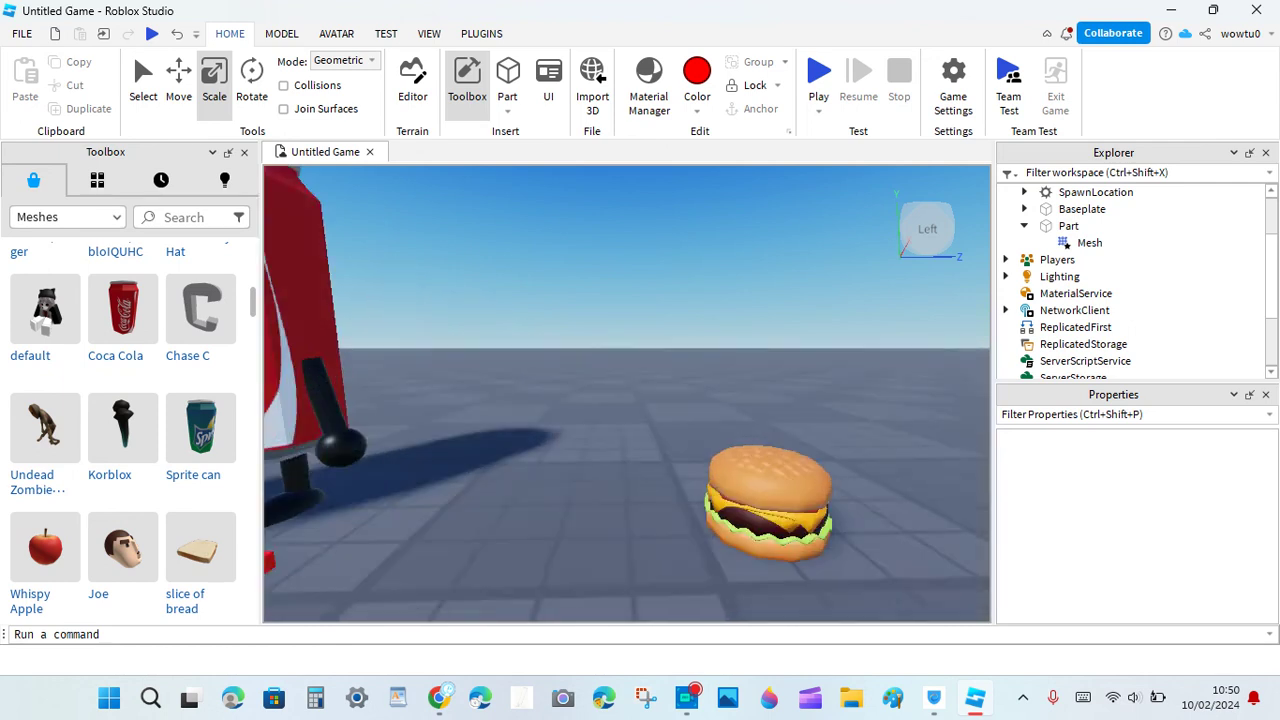